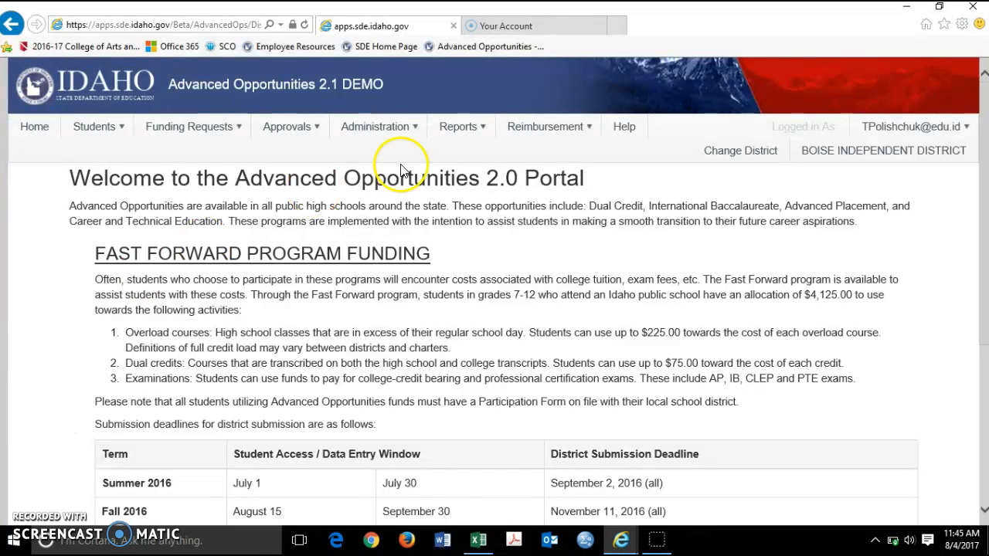
click(592, 137)
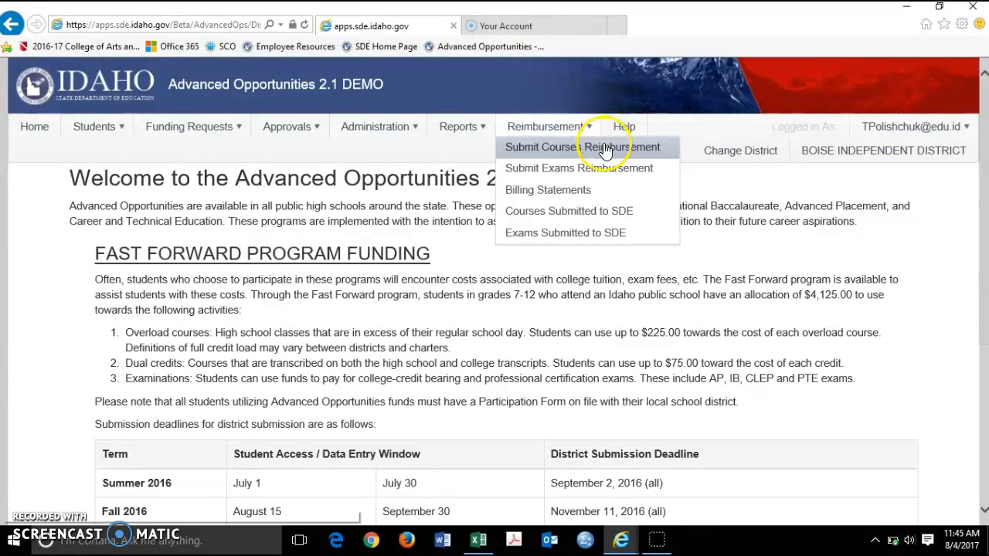
click(594, 154)
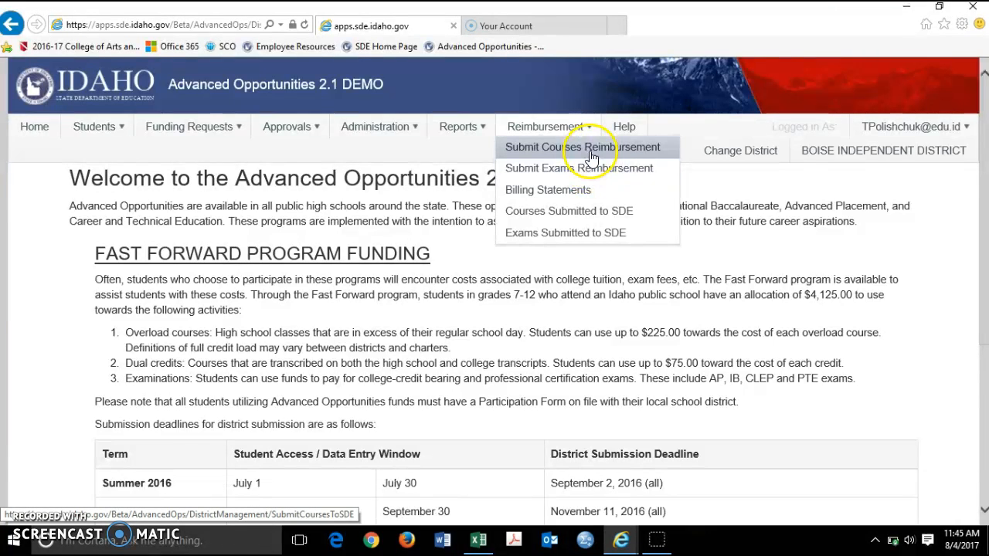
click(598, 157)
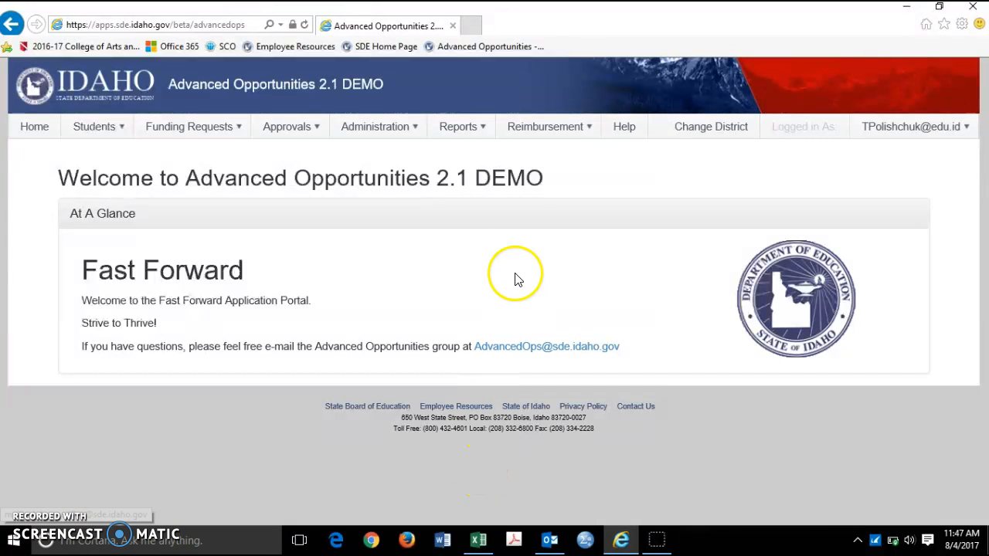
Step: Open the Submit Courses Reimbursement page for BOISE INDEPENDENT DISTRICT (001)
click(573, 129)
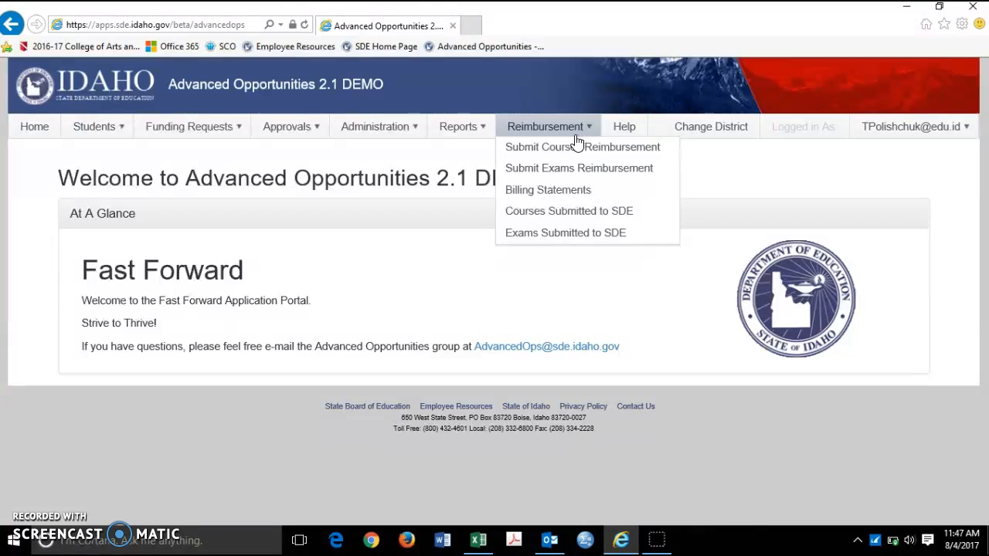
click(580, 155)
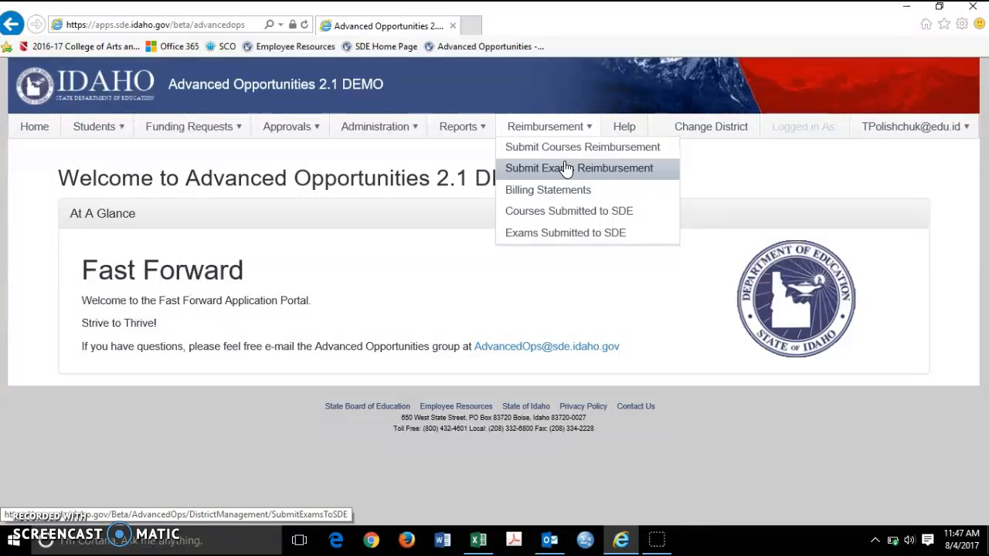
click(564, 150)
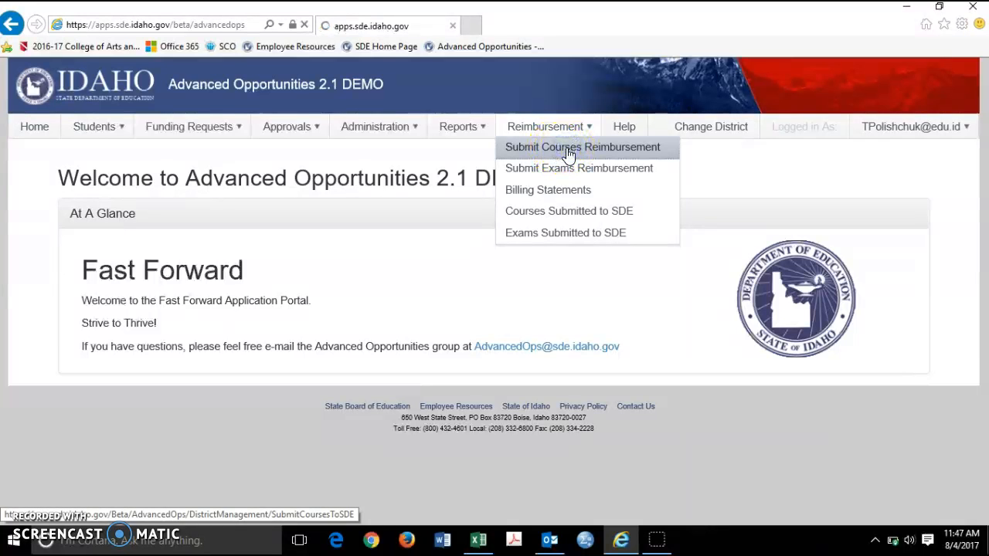
click(539, 248)
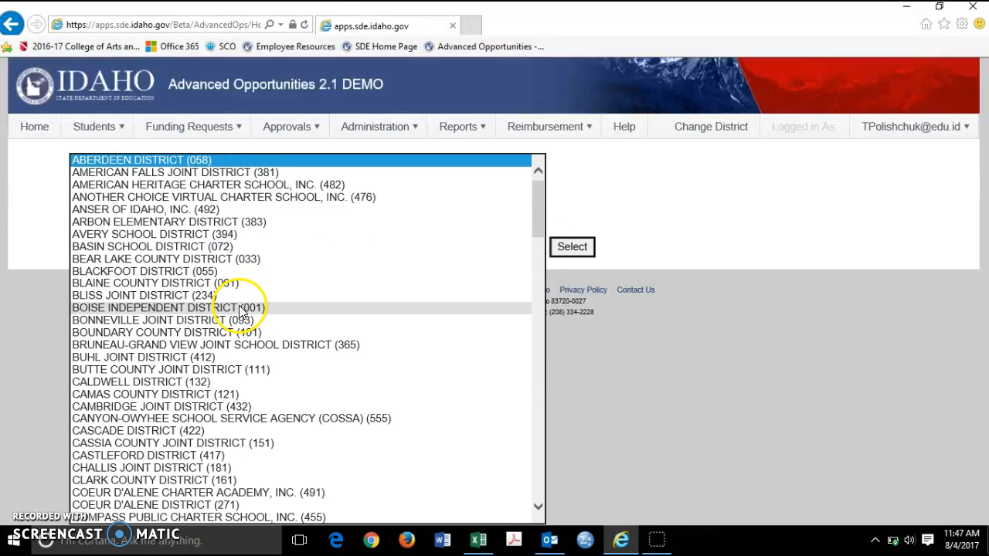
click(239, 309)
click(570, 246)
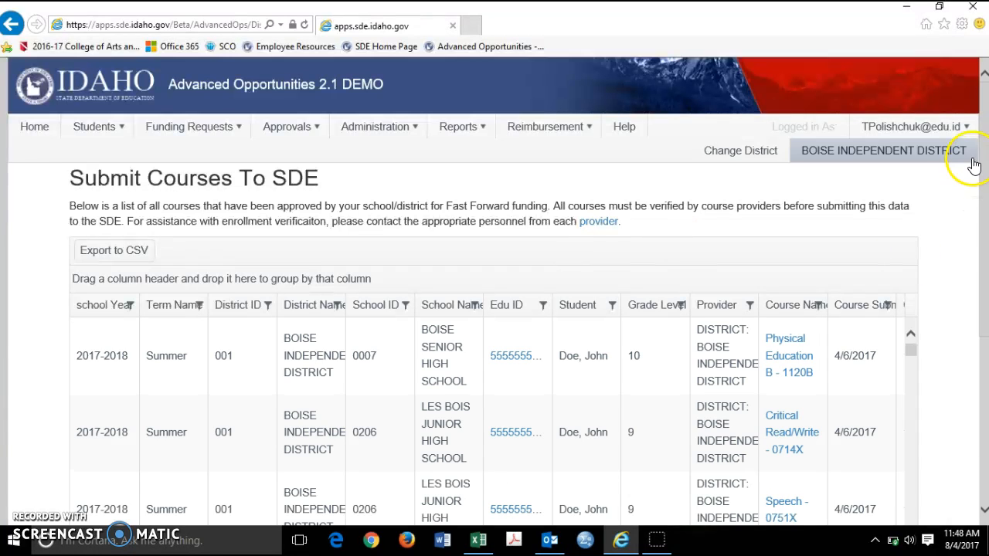
Step: Try to submit the Boise Independent District's approved courses to SDE
drag(983, 165, 982, 287)
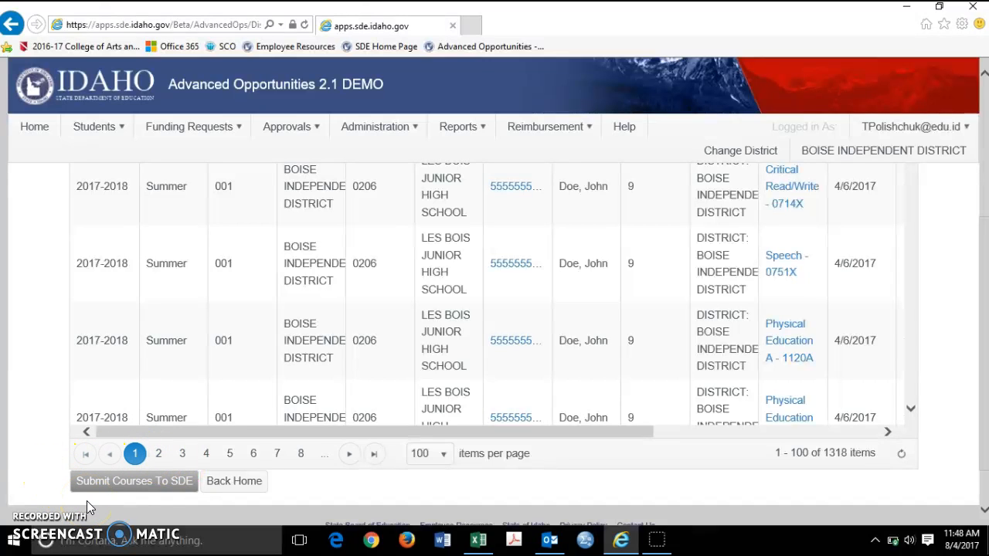
click(102, 481)
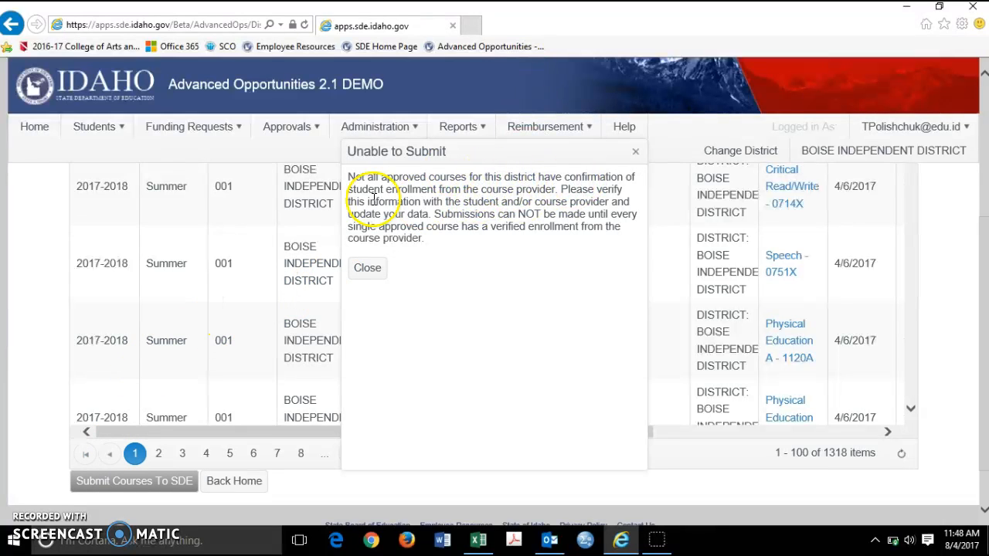
click(636, 153)
click(129, 489)
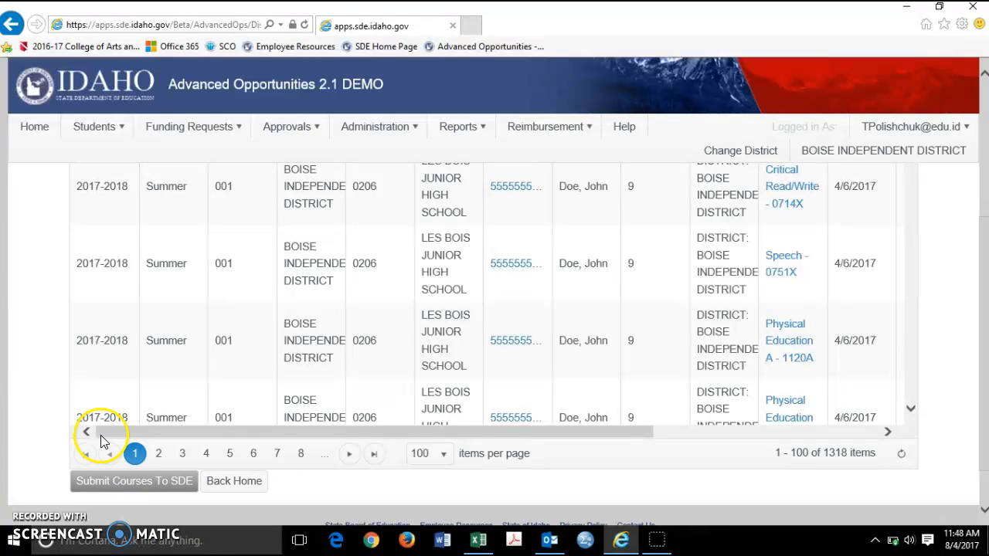
Step: Open the College Enrollment Status Match report and examine the percentage of verified enrollments for each college
click(479, 130)
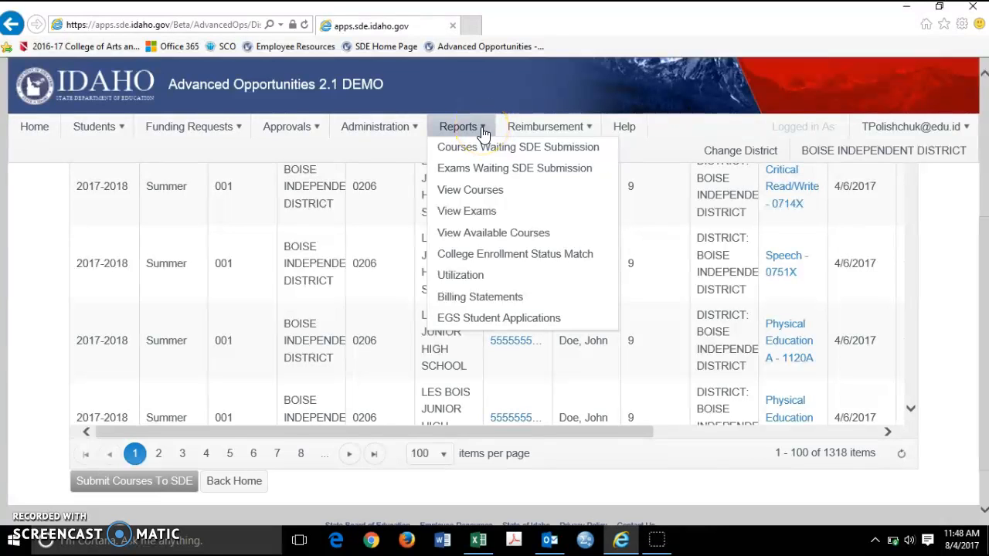
click(498, 257)
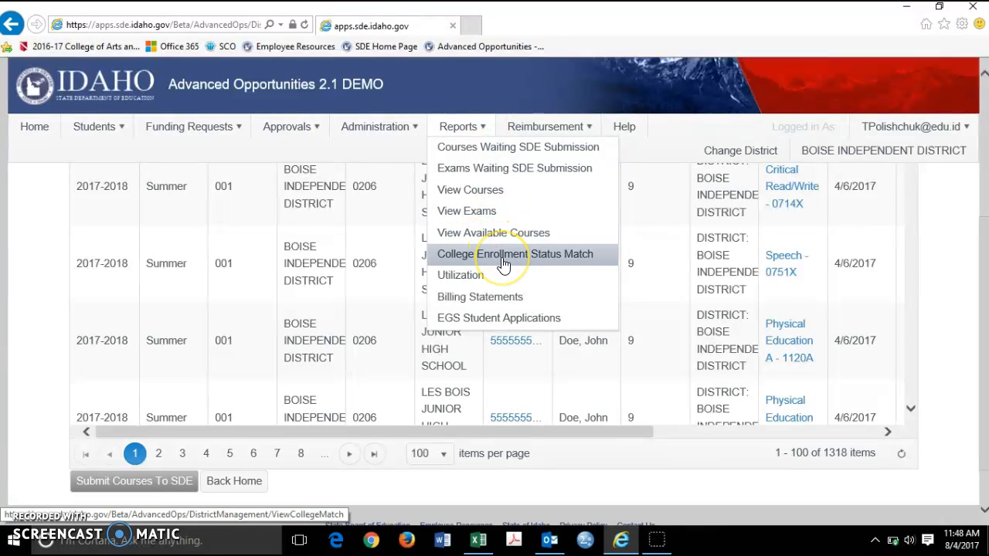
click(503, 261)
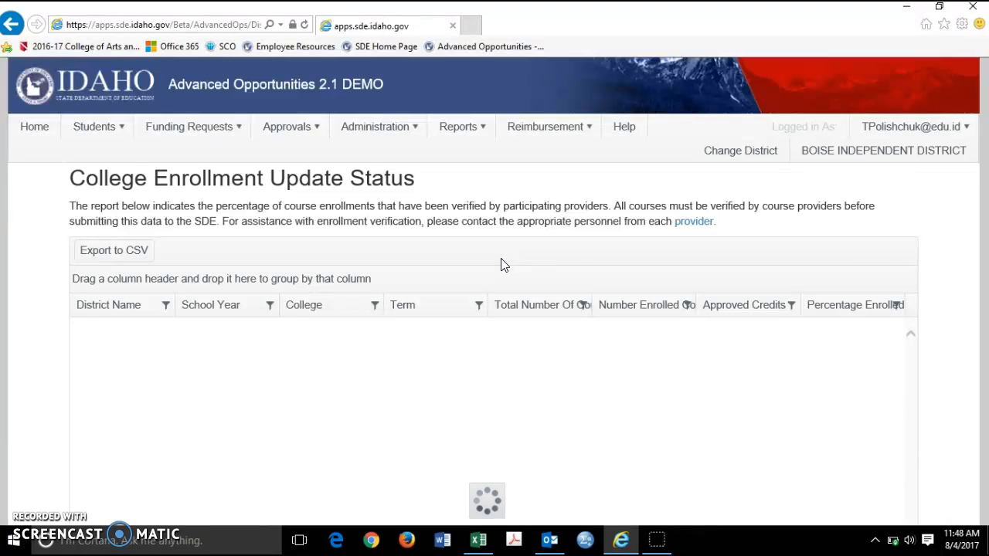
drag(983, 180, 984, 234)
click(854, 220)
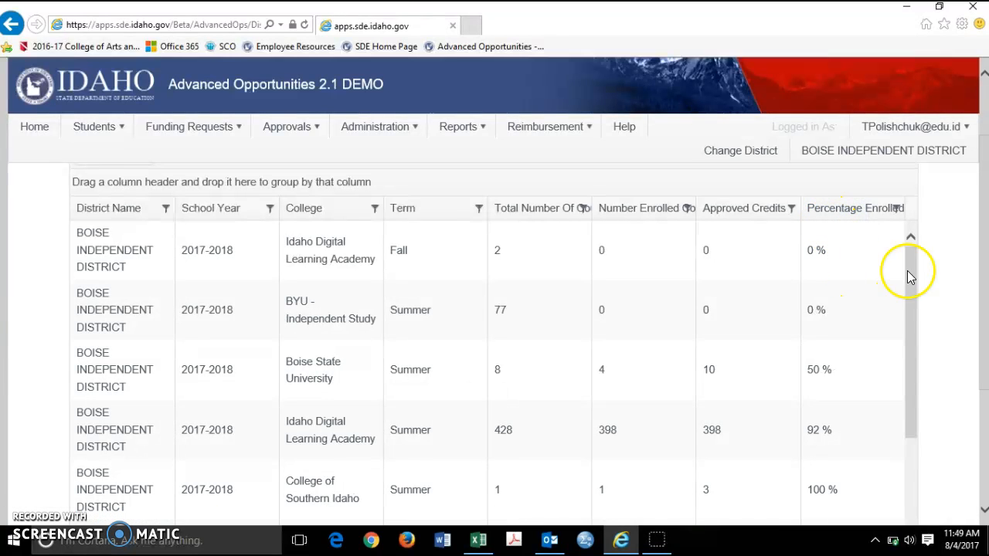
drag(909, 283, 910, 280)
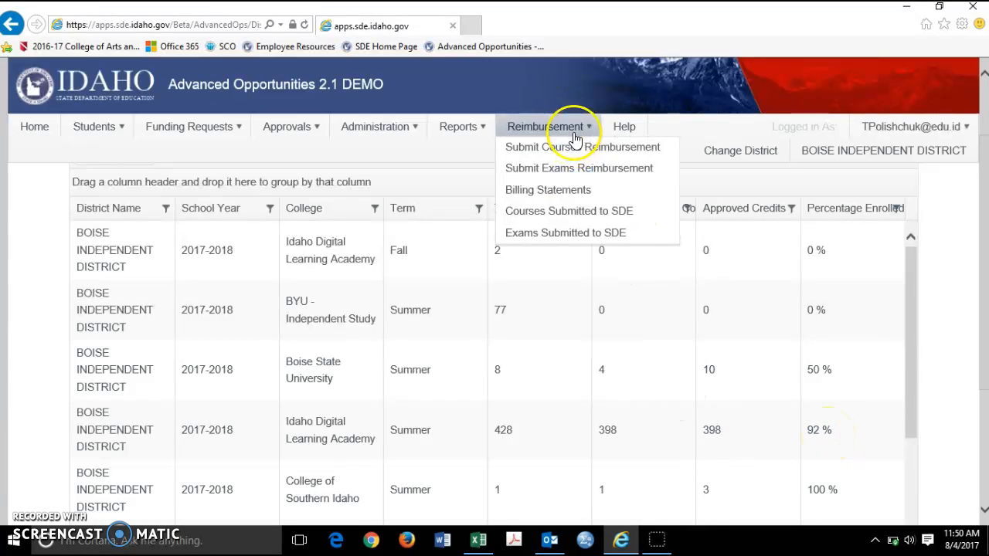
Step: Export the course list for reimbursement submission to CSV and switch to the CourseExport_20170804 workbook in Excel
click(577, 153)
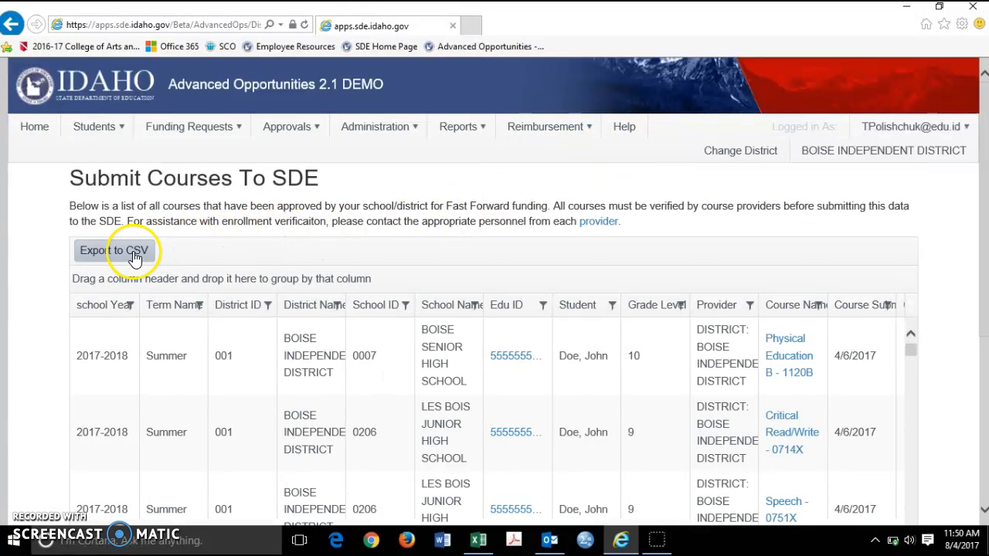
click(133, 263)
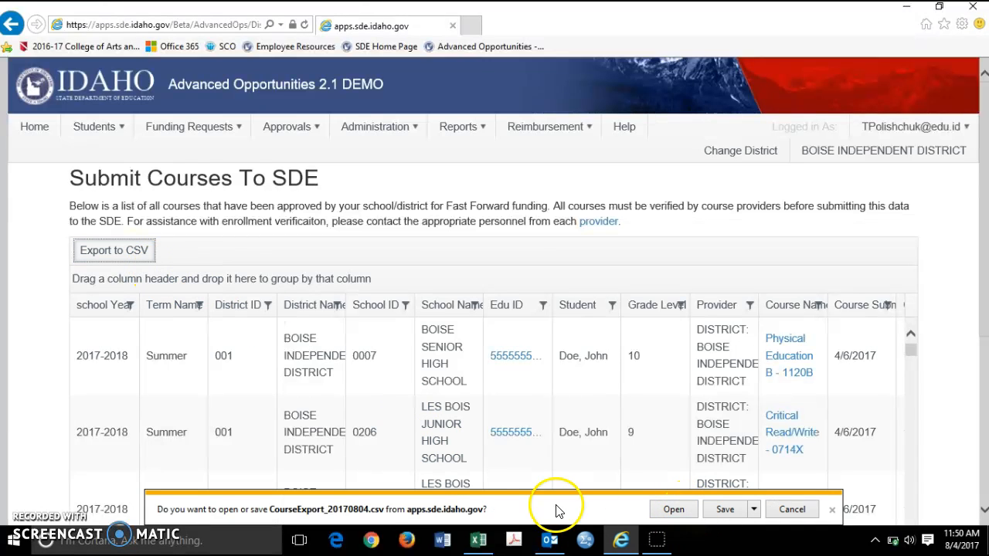
click(480, 545)
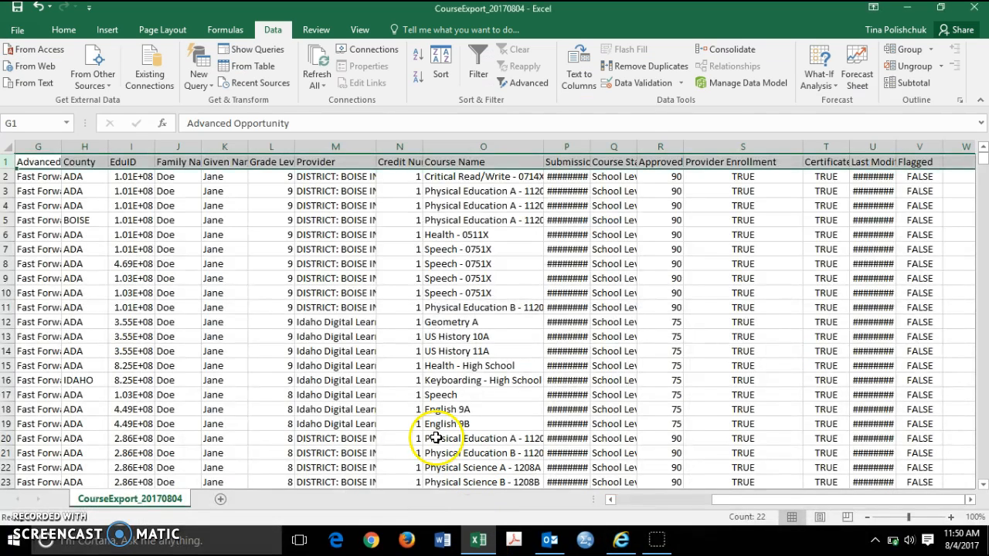
Step: Turn on column filters for the header row of the CourseExport_20170804 sheet
click(177, 380)
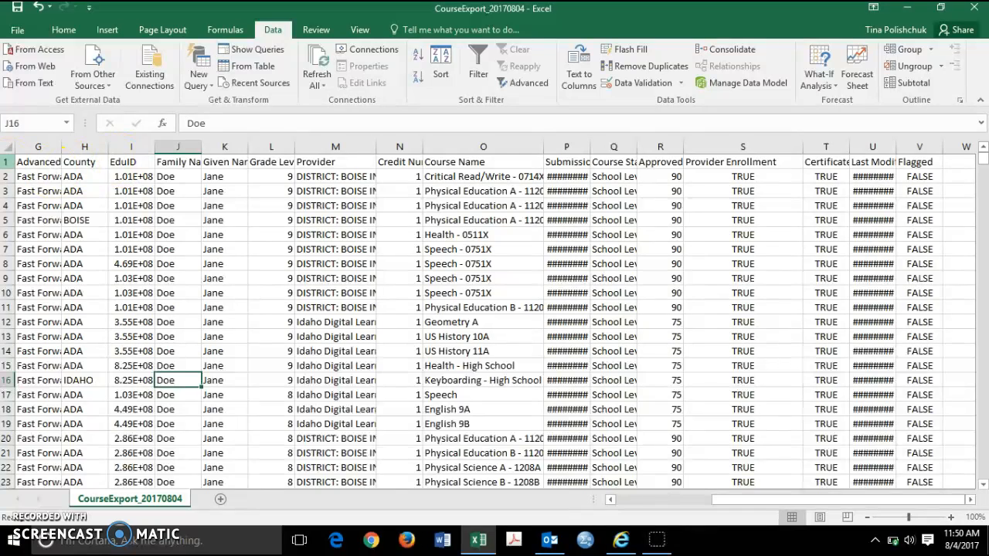
click(9, 161)
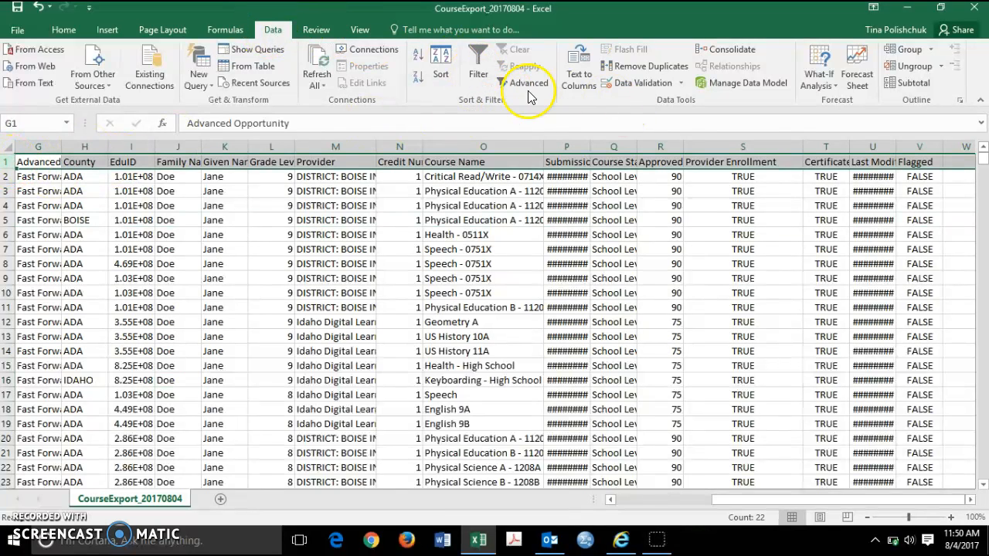
click(479, 76)
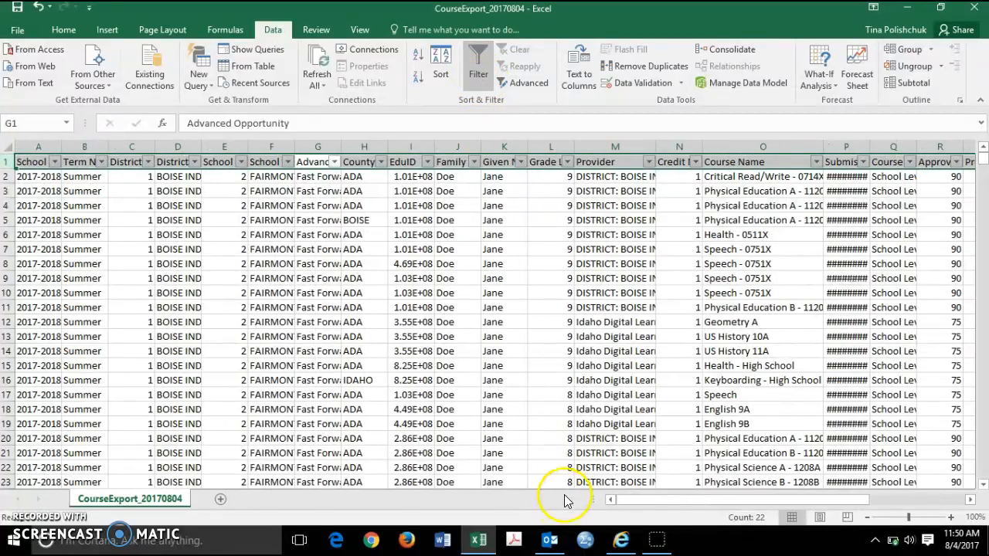
Step: Filter the Provider Enrollment column to show only FALSE rows
drag(666, 510, 838, 512)
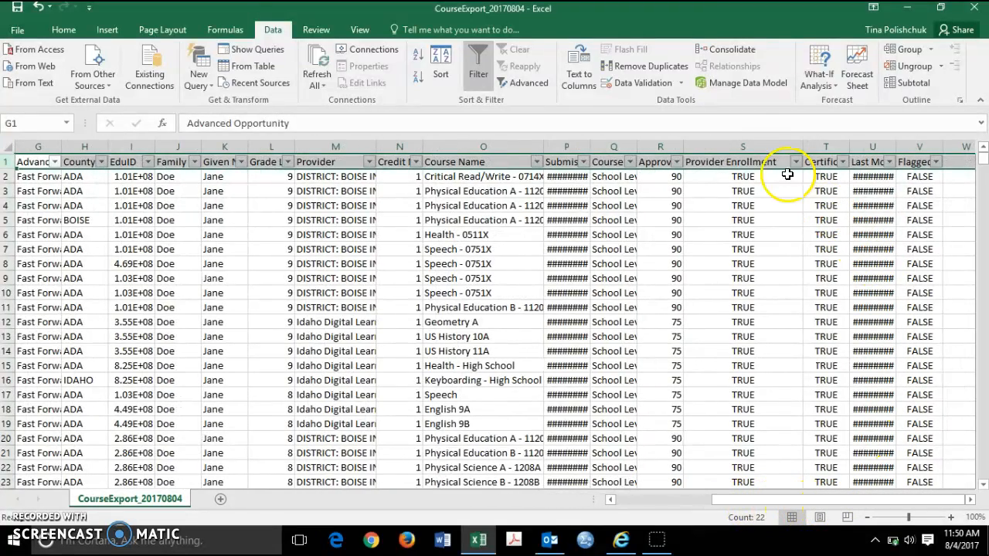
click(753, 146)
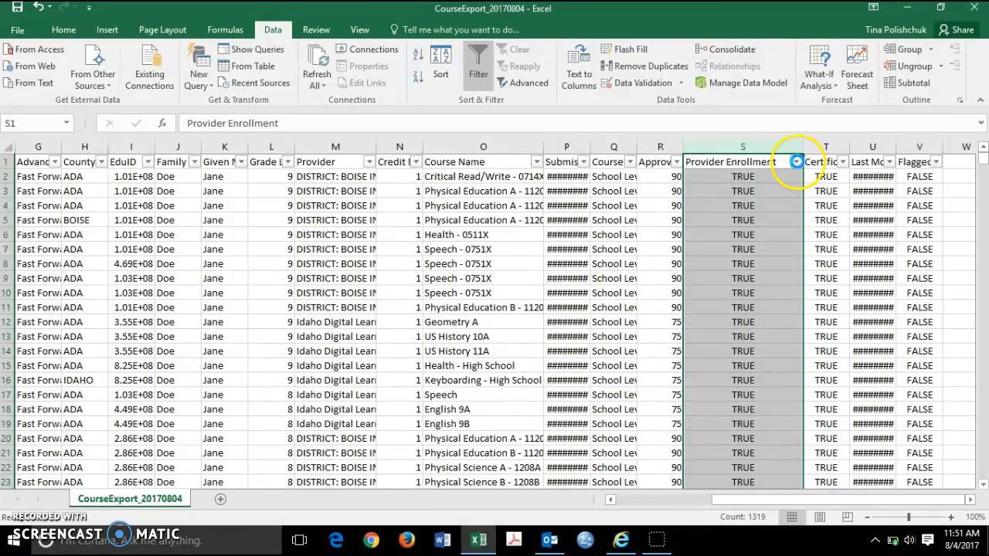
click(795, 162)
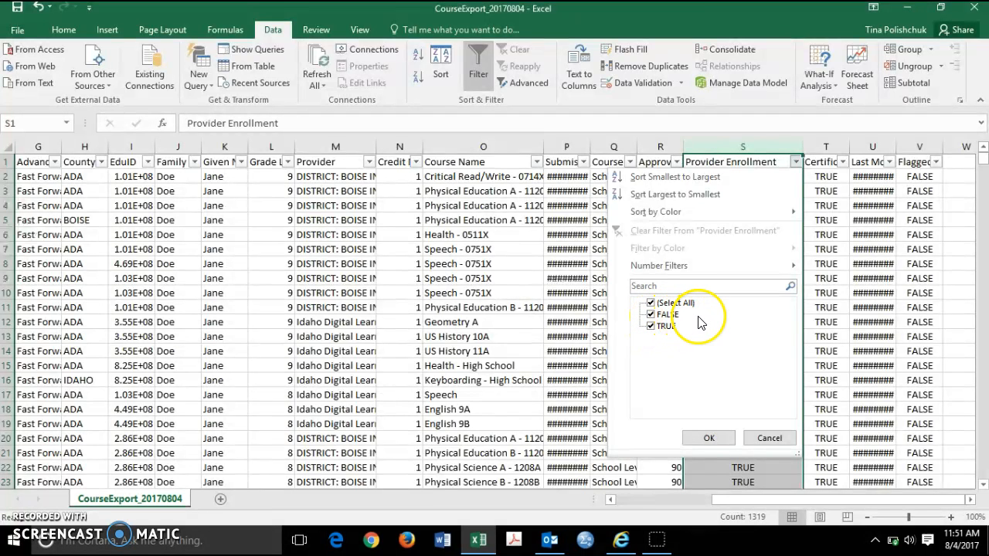
click(653, 304)
click(654, 315)
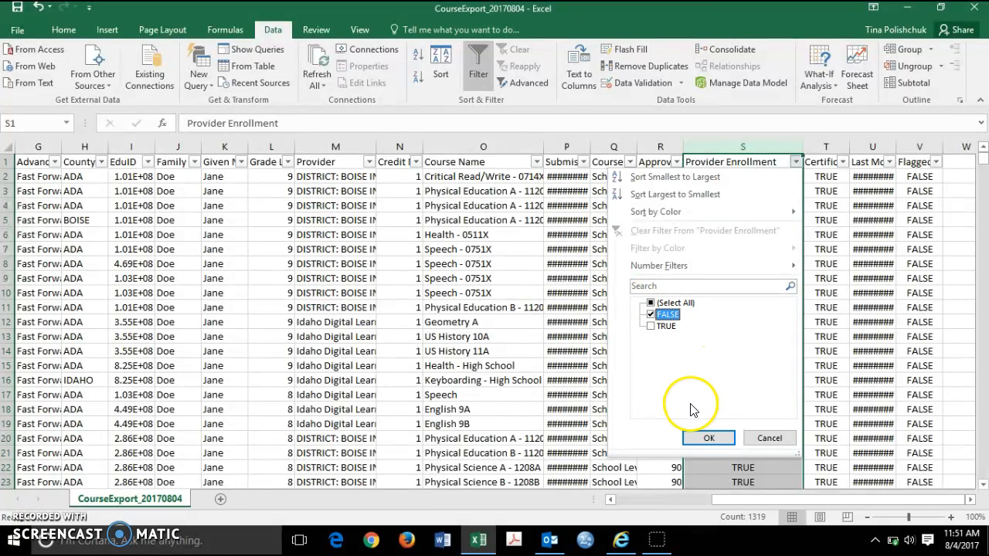
click(706, 438)
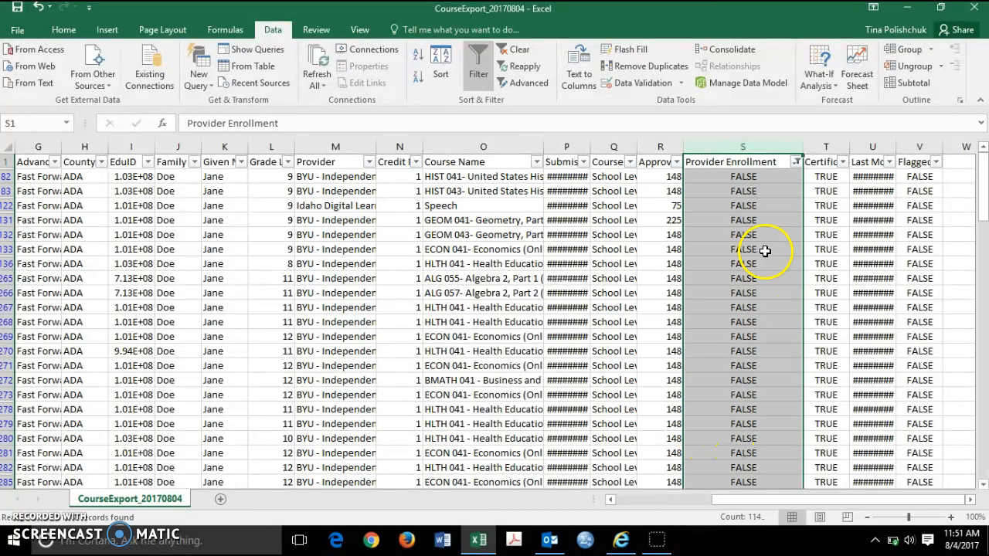
Step: Check which providers the unverified courses belong to and select all filtered Provider Enrollment cells to count them
click(745, 177)
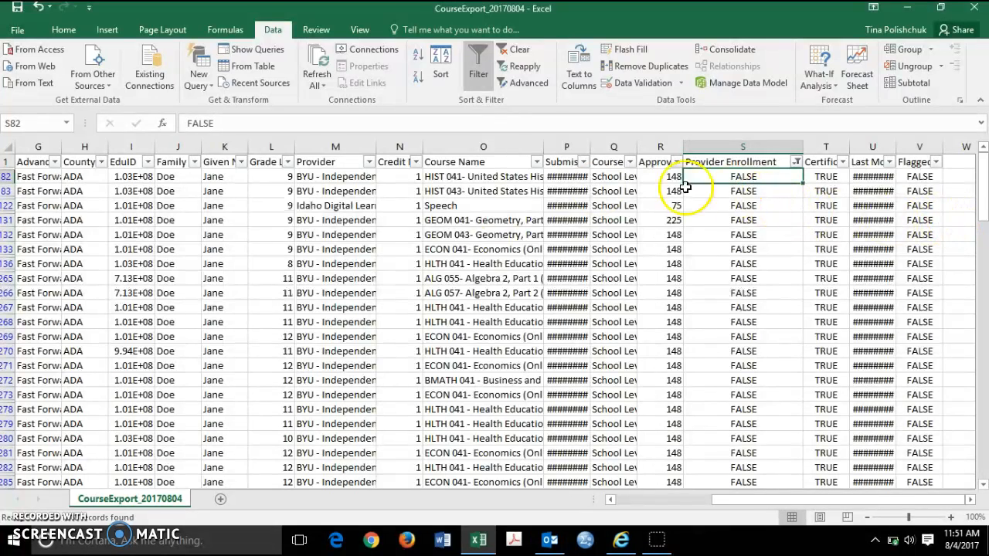
drag(229, 170, 231, 293)
click(370, 163)
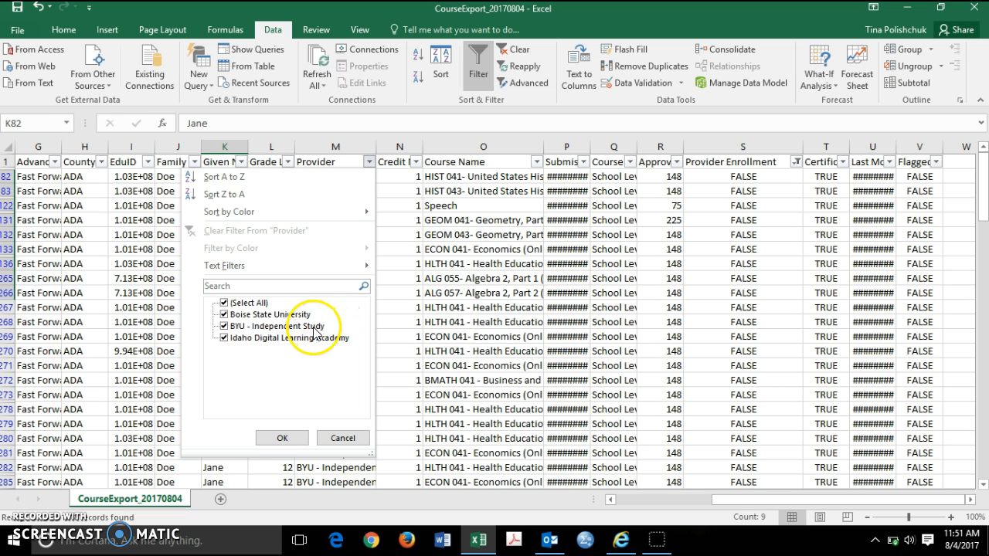
click(342, 438)
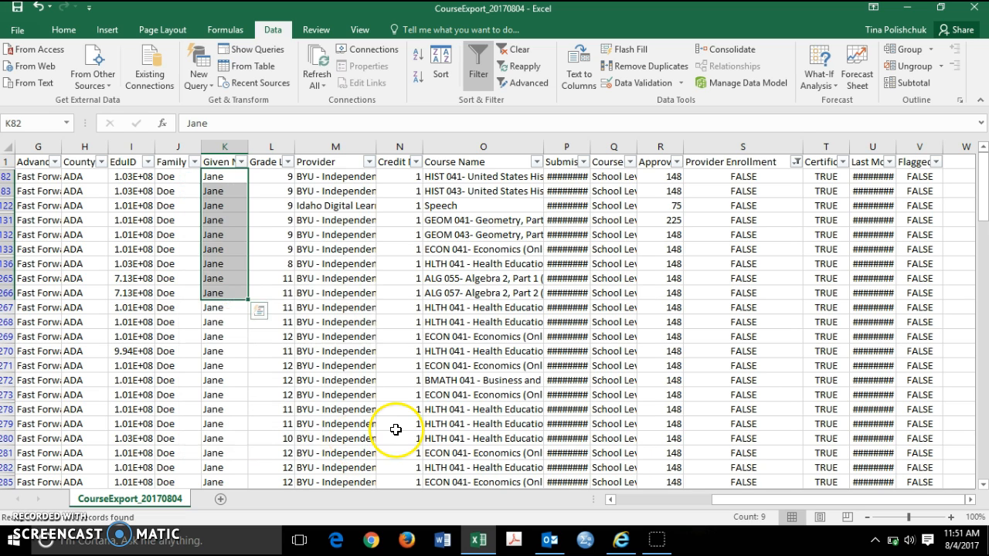
click(738, 176)
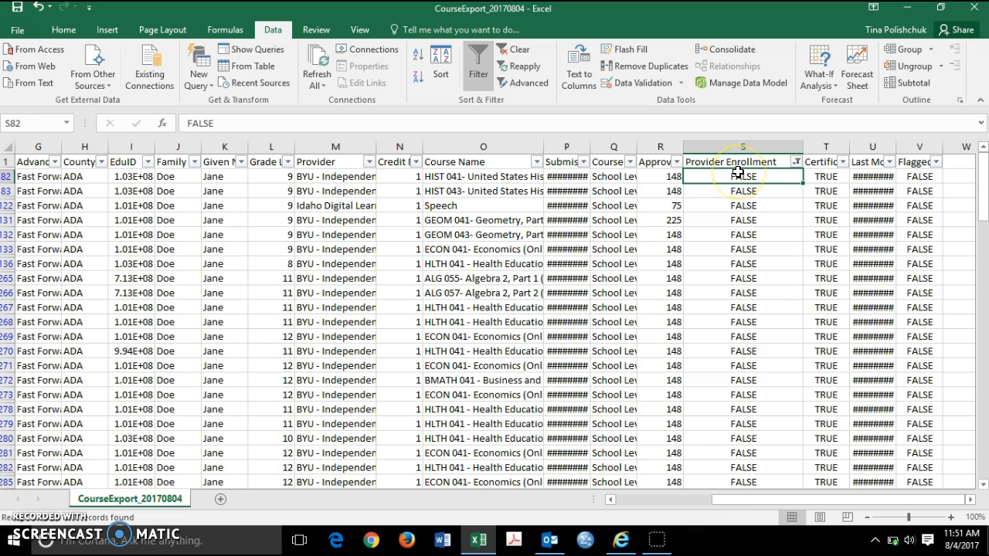
key(ctrl+shift+Down)
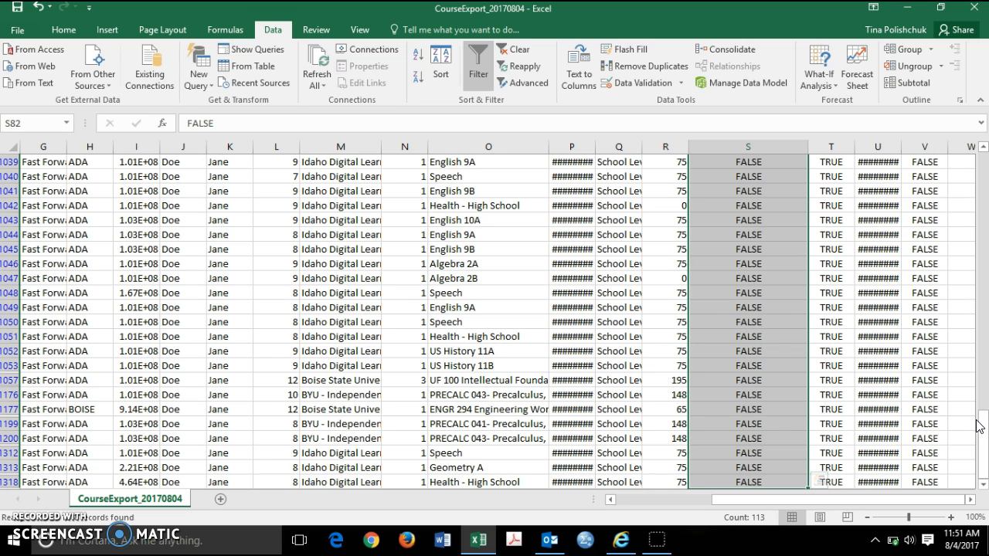
Step: Switch back to Internet Explorer and dismiss the download prompt for CourseExport_20170804.csv
click(559, 542)
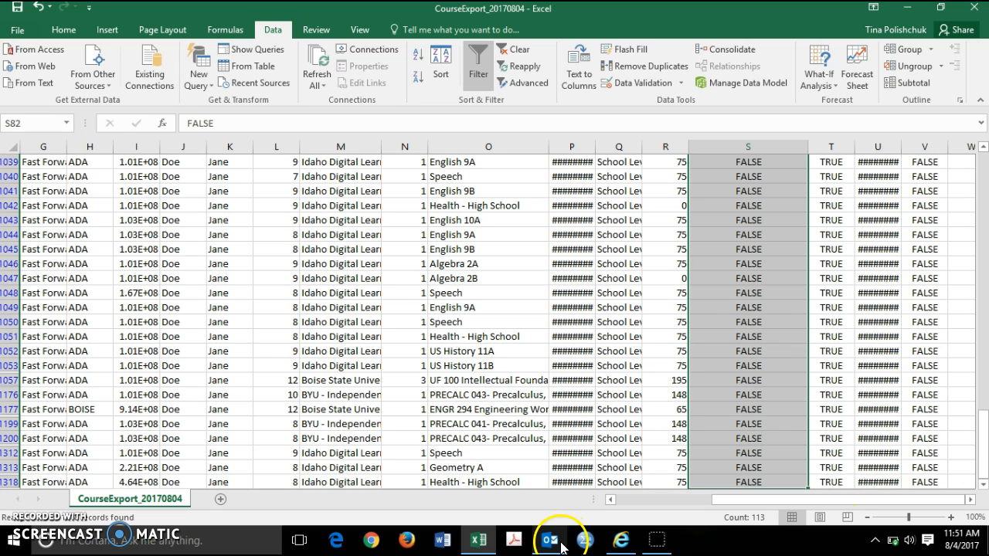
click(625, 544)
click(947, 248)
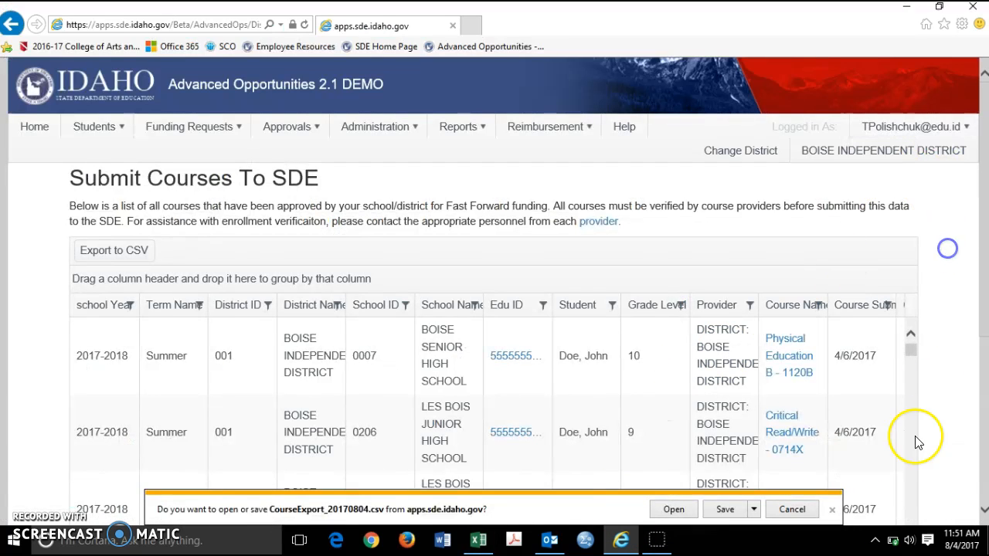
click(831, 509)
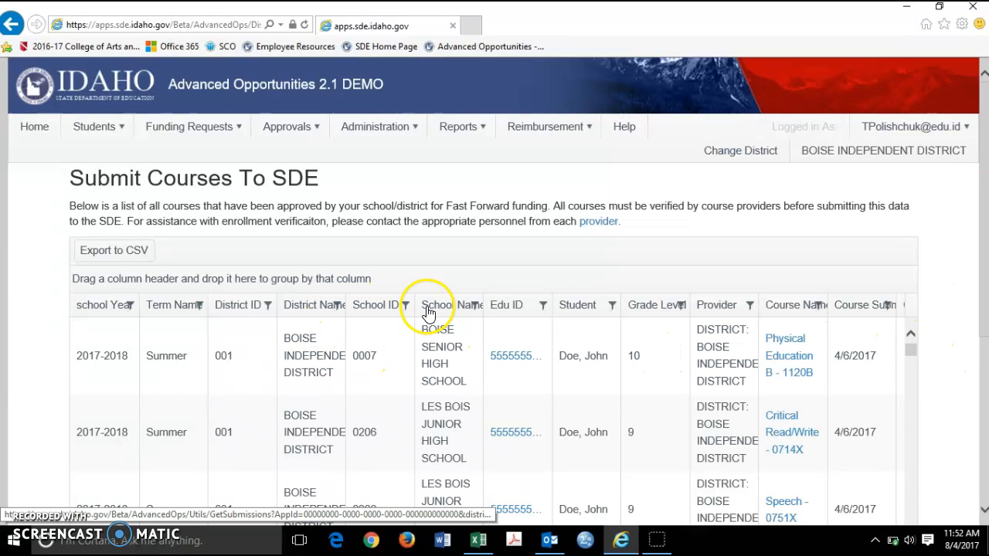
Step: Filter the Provider column of the course list to values starting with "boi"
click(749, 305)
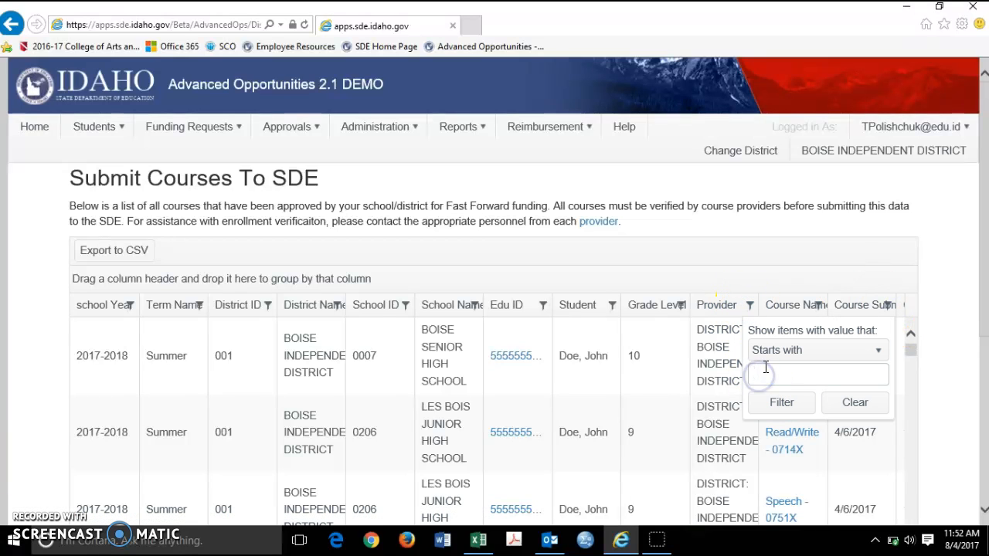
text(boi)
key(Return)
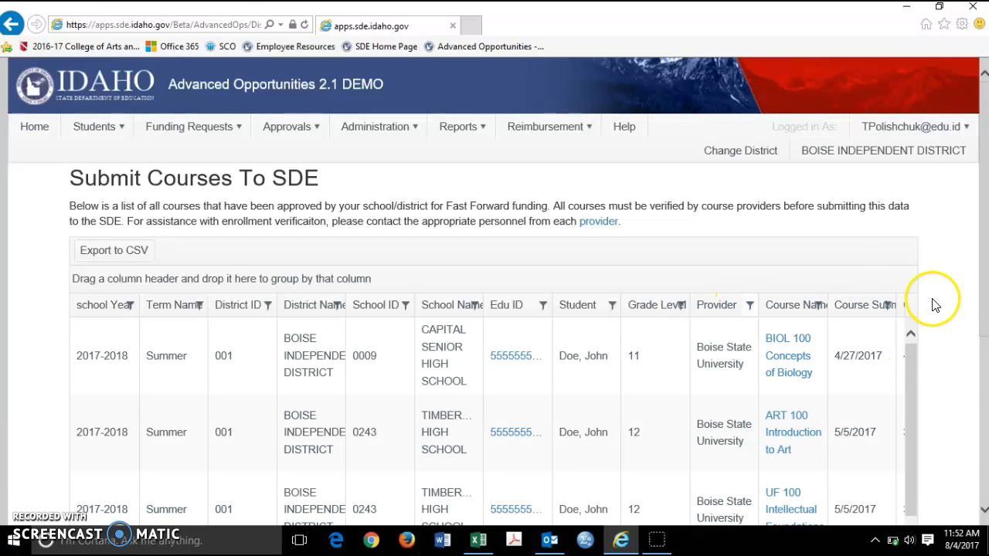
Step: Filter the Provider Enrollment column to false to list only Boise State University courses without verified enrollment
drag(986, 315, 984, 453)
drag(431, 398, 702, 402)
scroll(719, 394, up, 5)
click(827, 234)
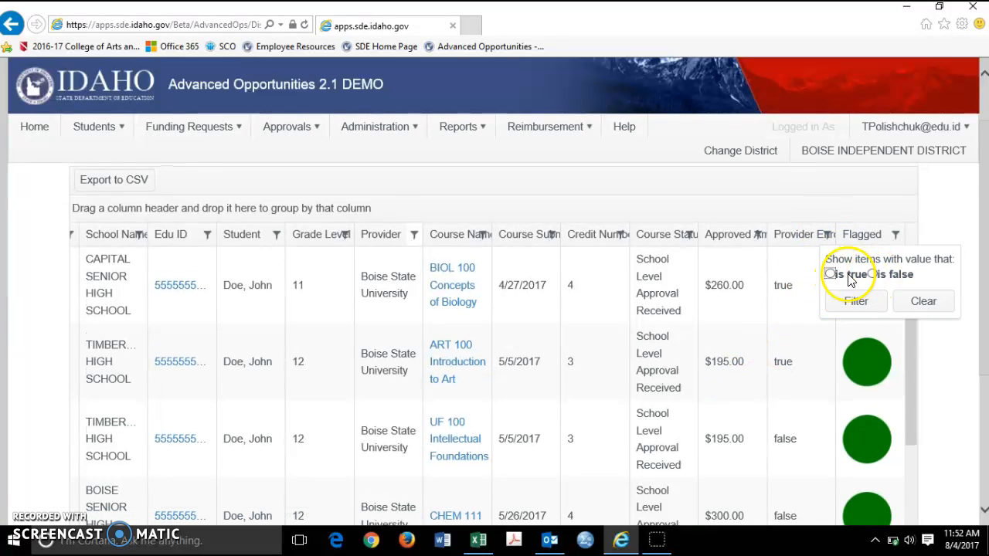
click(873, 274)
click(857, 302)
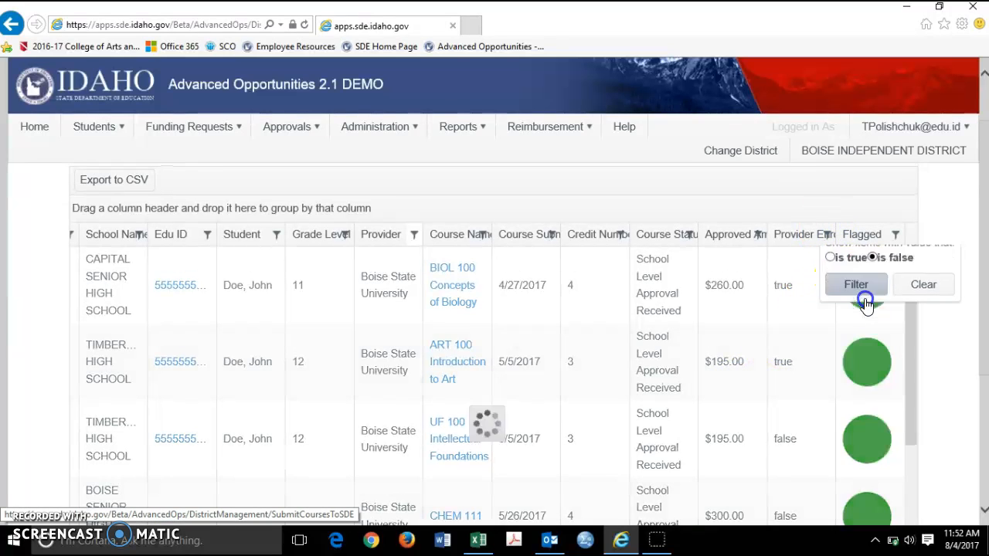
scroll(939, 290, down, 3)
scroll(936, 294, up, 3)
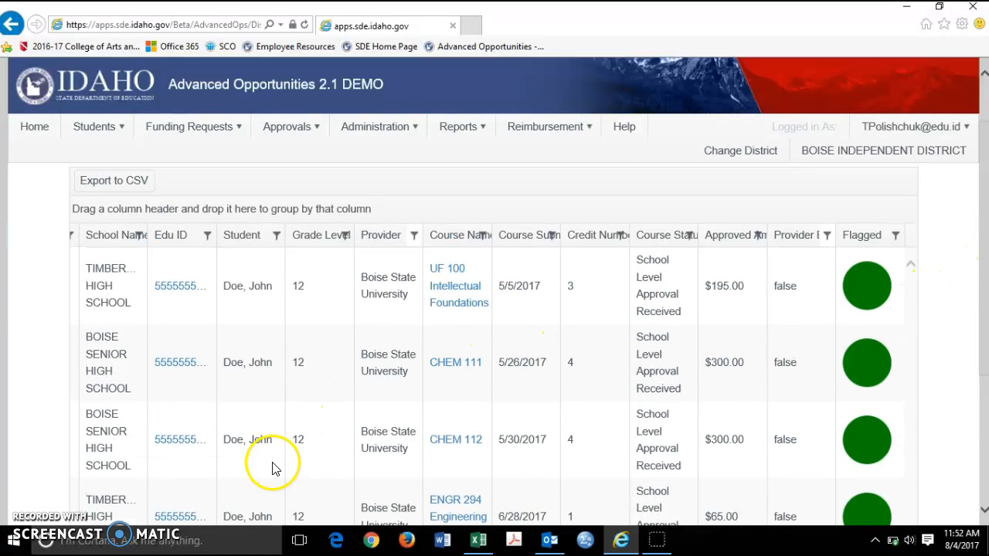
Step: Open the UF 100 Intellectual Foundations course and review its approval details and notes
click(464, 293)
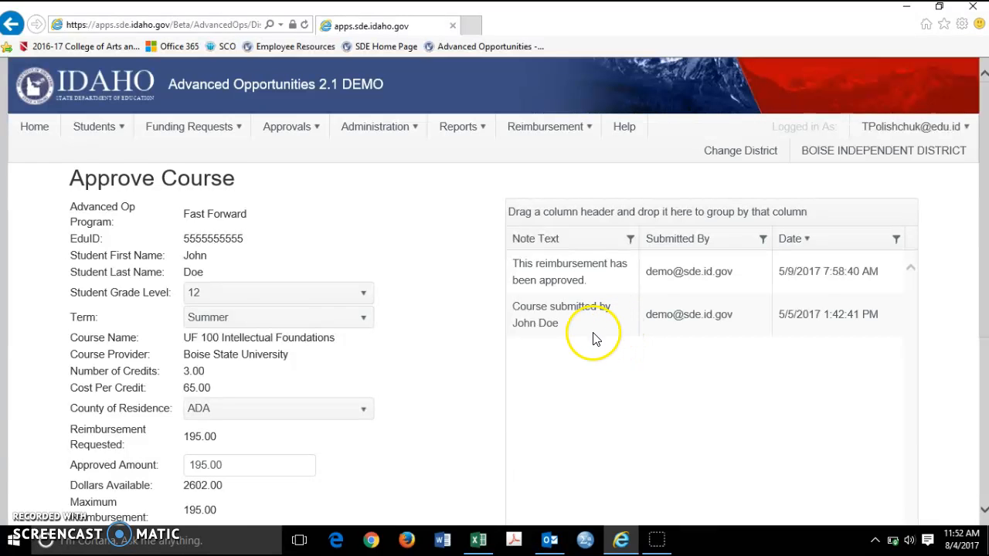
scroll(404, 354, down, 2)
scroll(404, 353, up, 1)
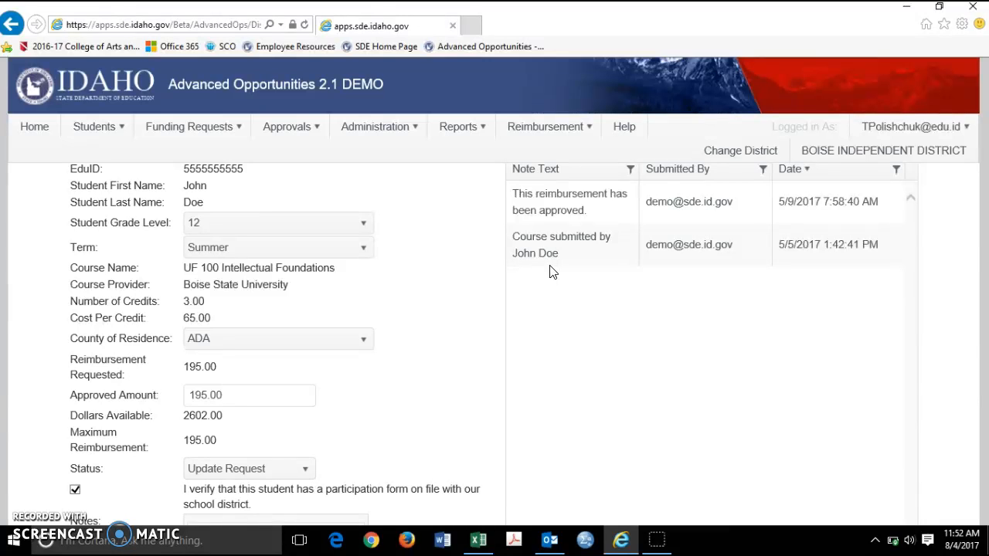
scroll(503, 209, up, 2)
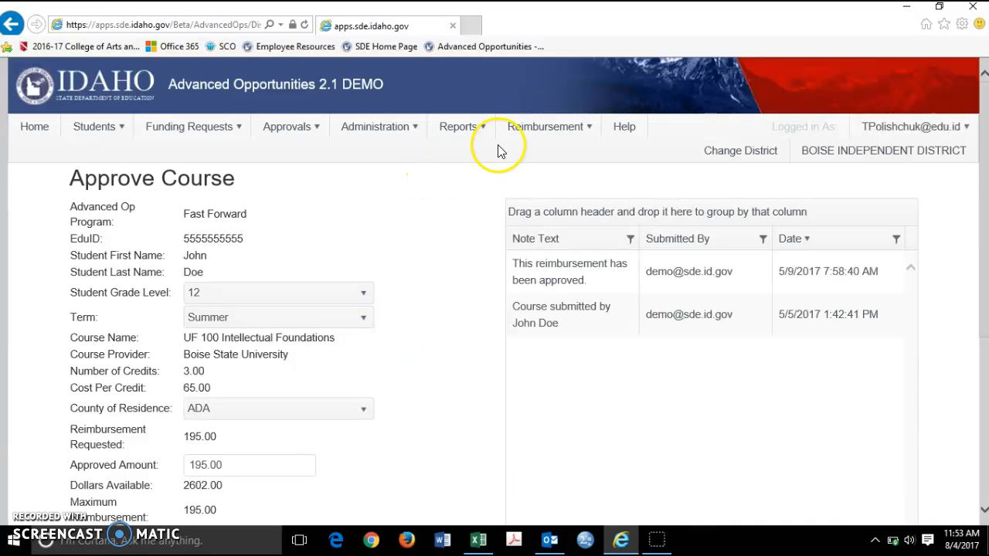
Step: Return to the Submit Courses Reimbursement page and locate the option for submitting courses to SDE
click(548, 130)
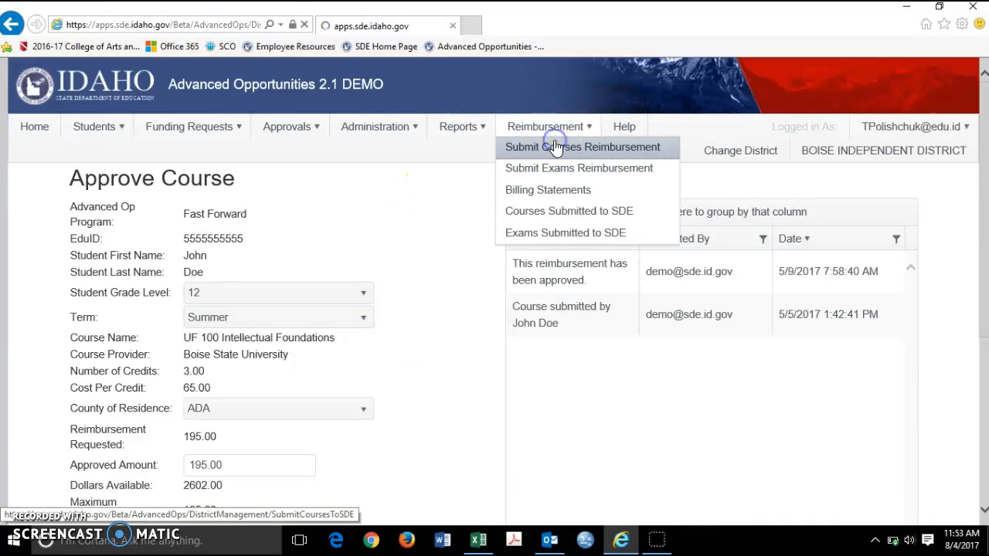
click(552, 146)
scroll(137, 376, down, 5)
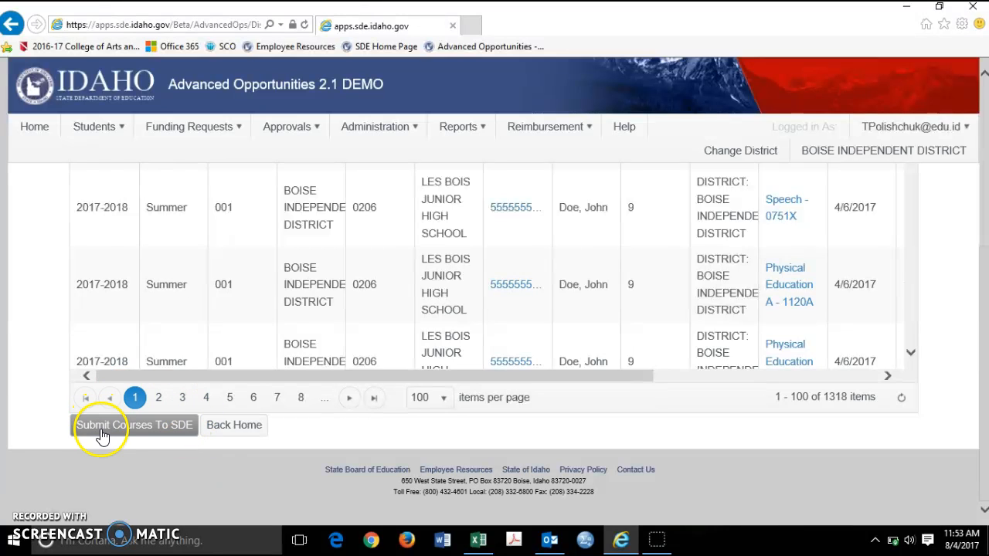
scroll(97, 433, up, 3)
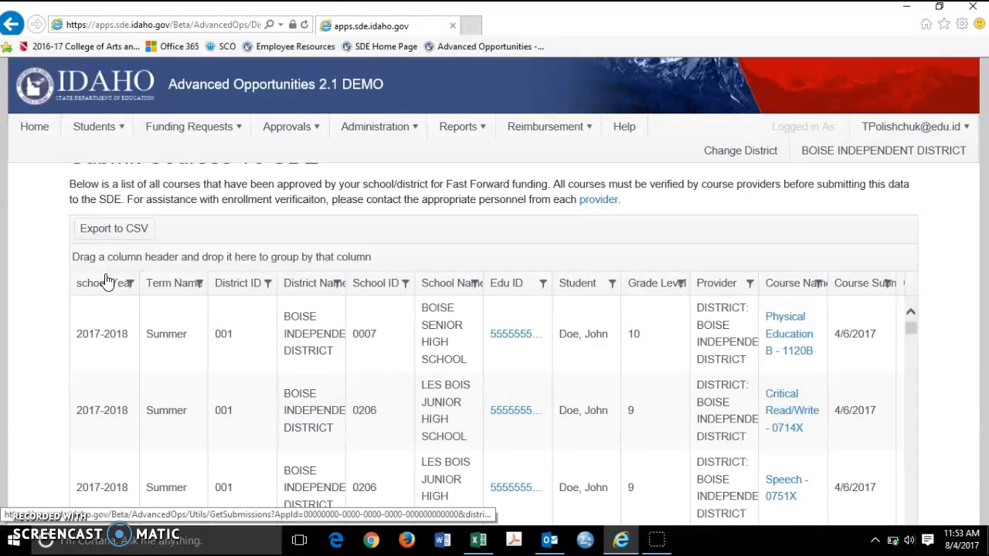
Step: Open the list of courses already submitted to SDE for reimbursement
mouse_move(541, 112)
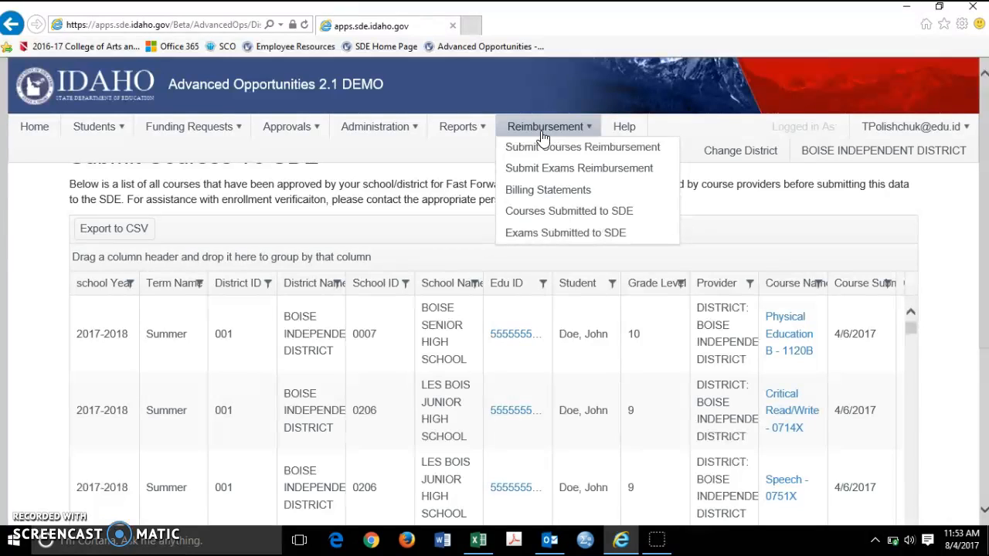
click(548, 221)
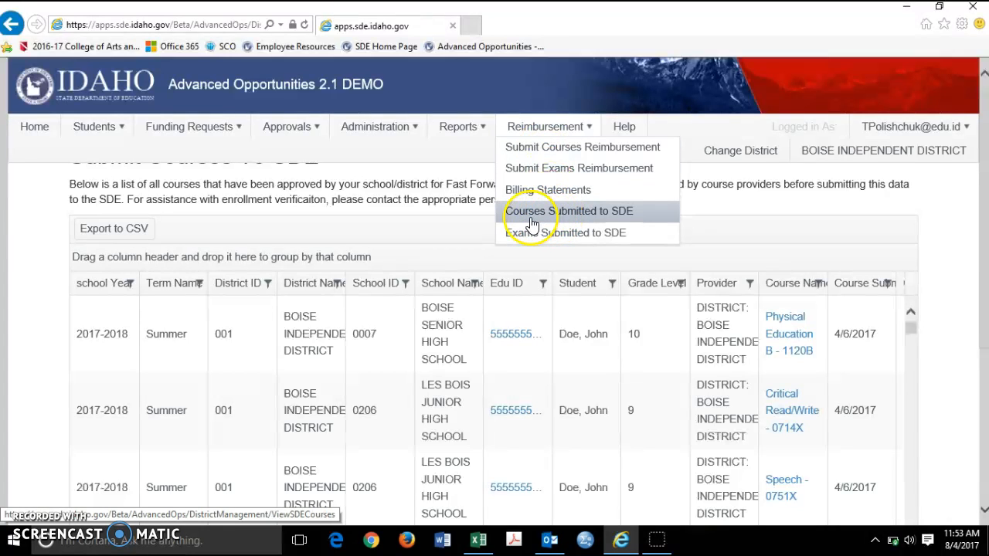
click(577, 216)
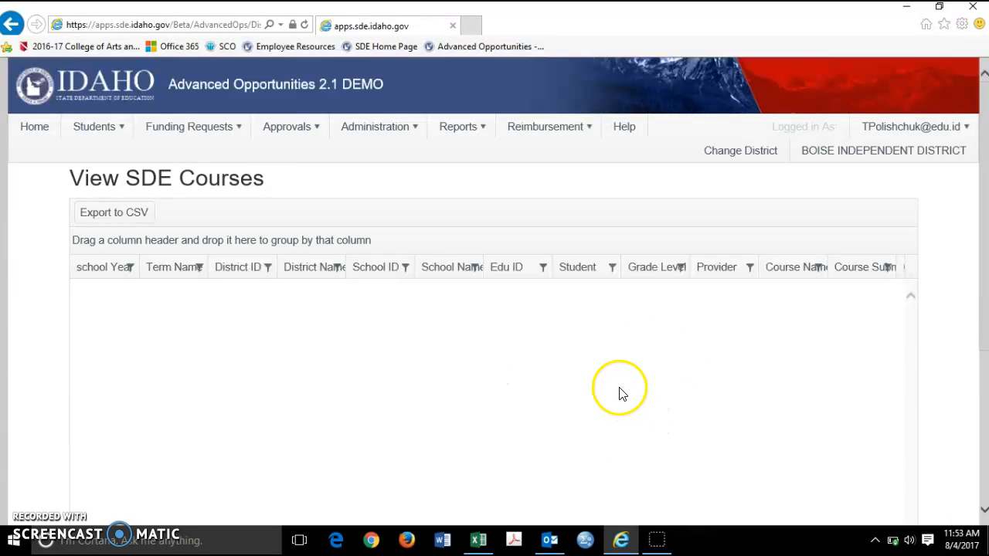
Step: Open the reimbursement Billing Statements and look through the list of statements
click(588, 129)
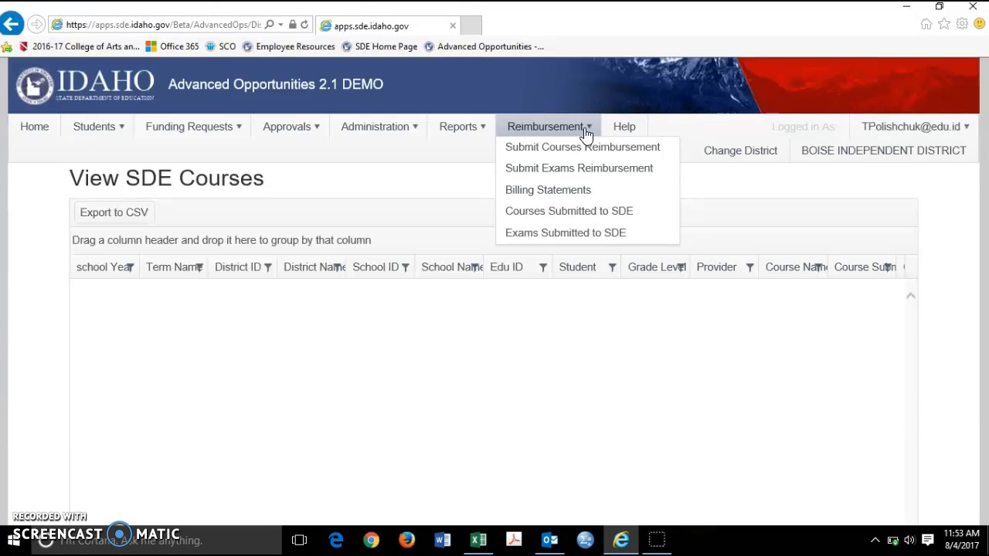
click(548, 198)
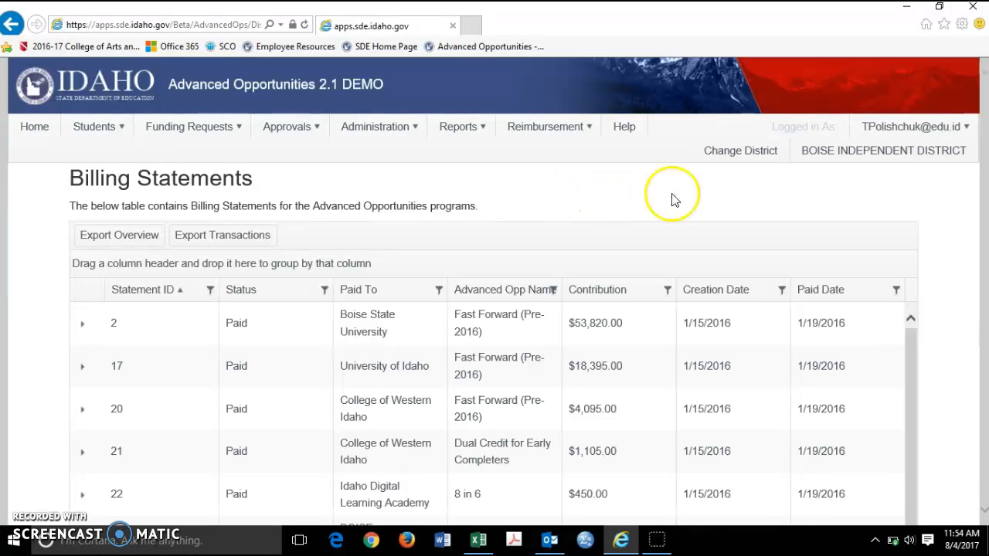
scroll(970, 275, down, 2)
scroll(966, 280, up, 2)
scroll(966, 280, down, 2)
scroll(967, 281, up, 1)
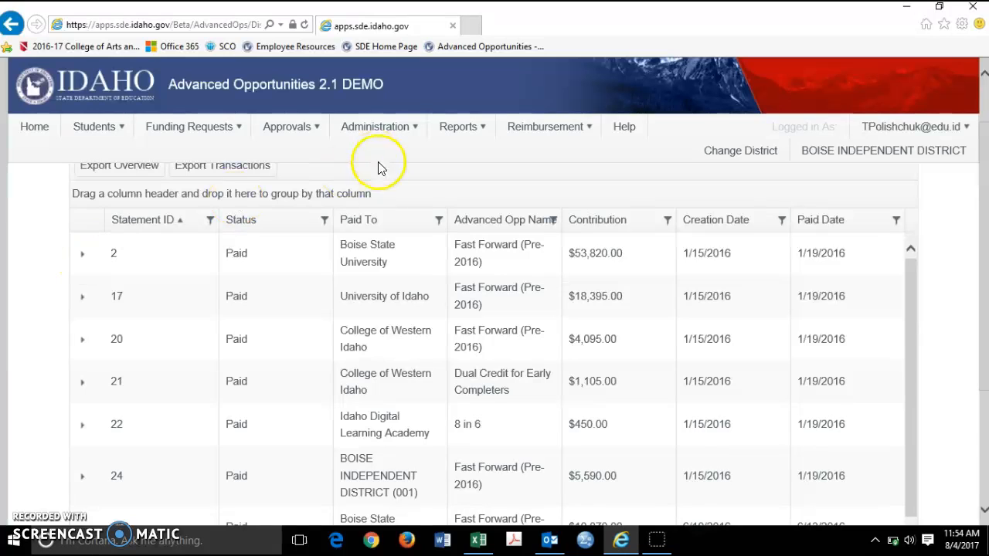
Step: Expand the Boise Independent District (001) billing statement, review its individual transactions, and collapse it again
scroll(320, 430, down, 2)
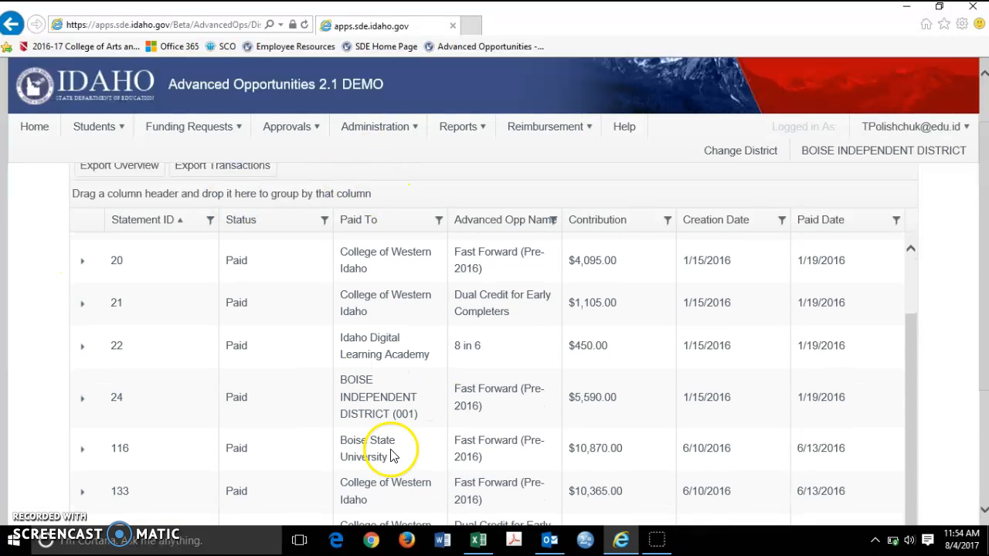
click(82, 400)
scroll(90, 400, down, 4)
scroll(91, 400, down, 2)
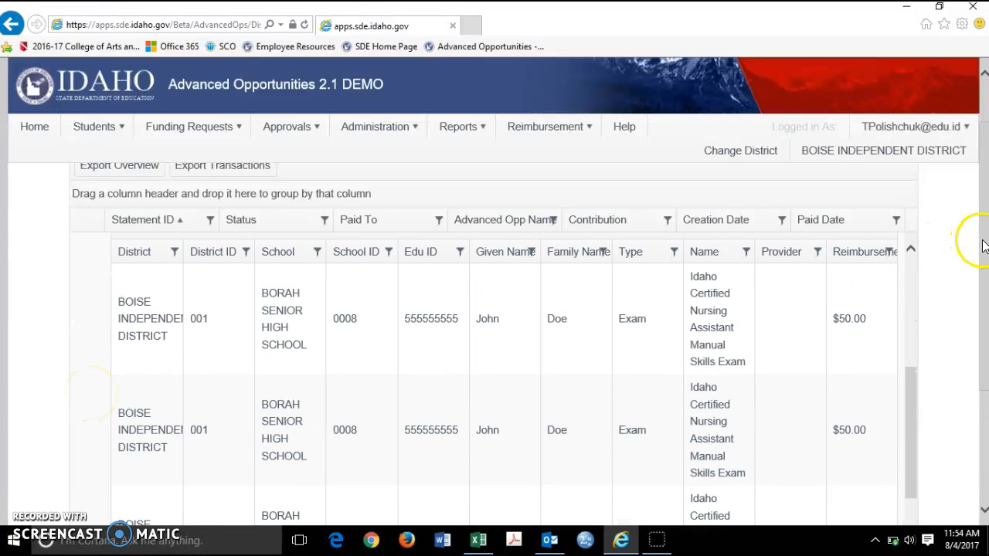
drag(980, 243, 976, 265)
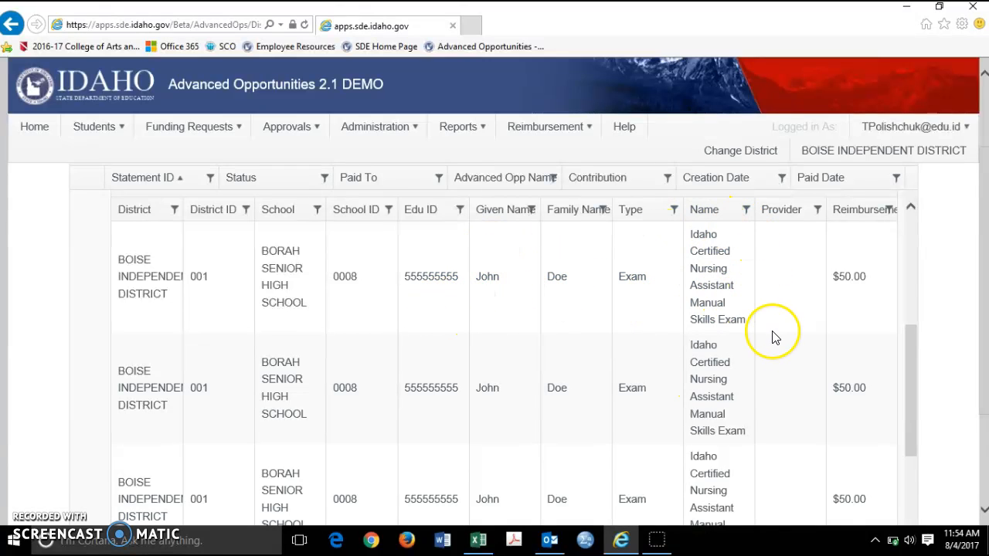
scroll(740, 375, up, 2)
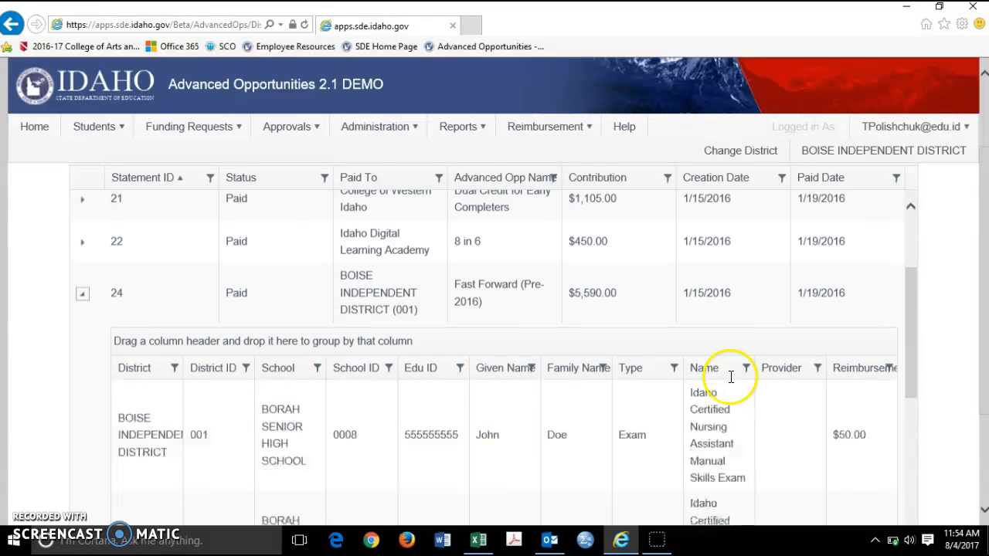
click(81, 300)
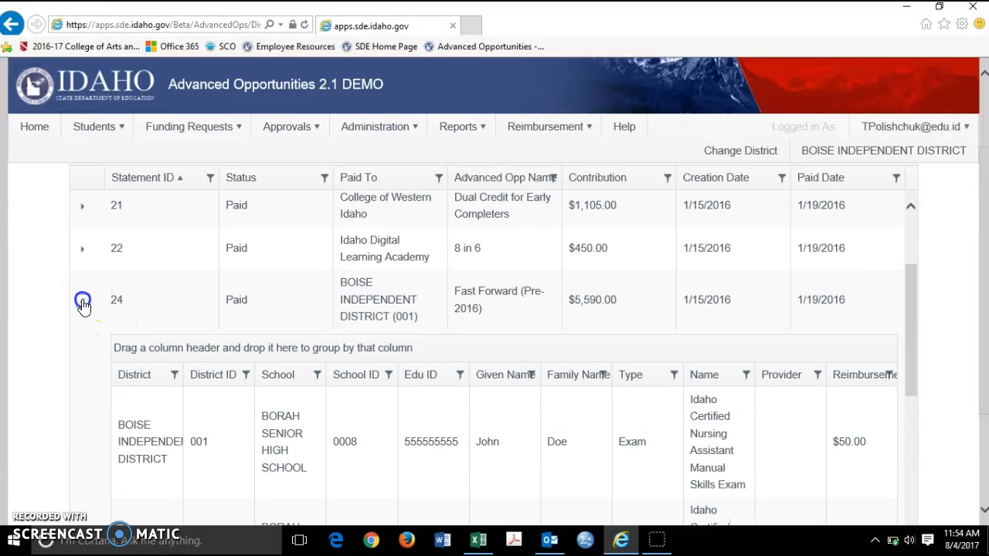
Step: Open the Utilization report for the district
mouse_move(585, 127)
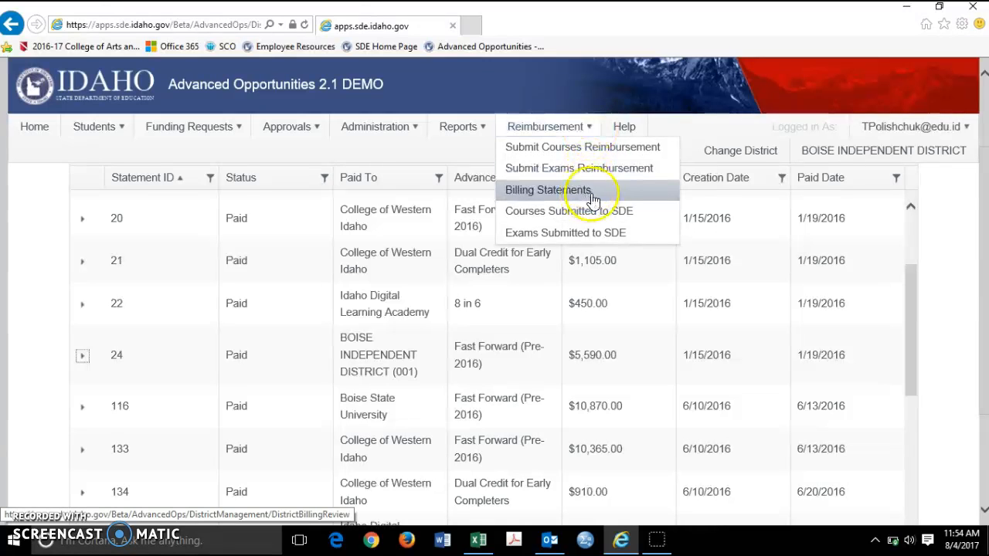
mouse_move(490, 136)
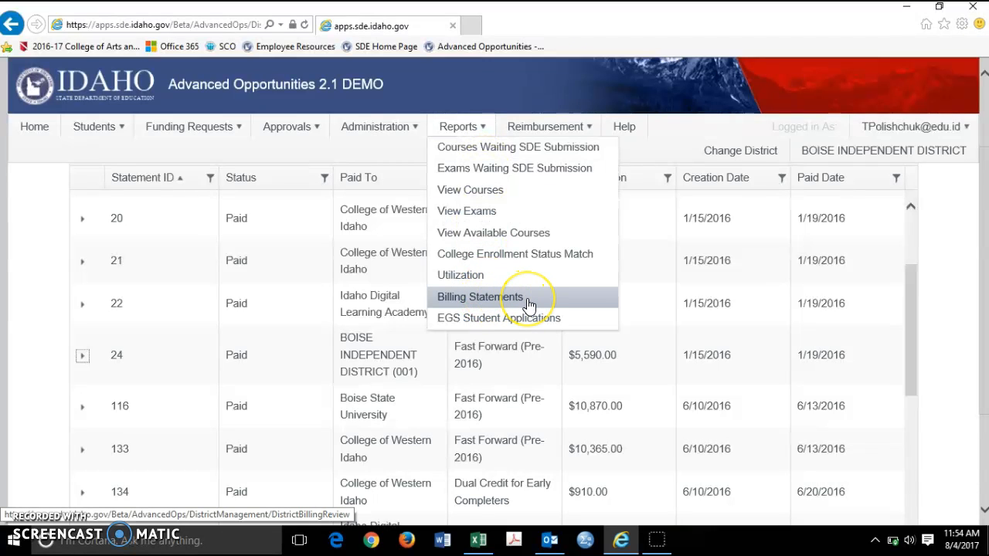
click(481, 300)
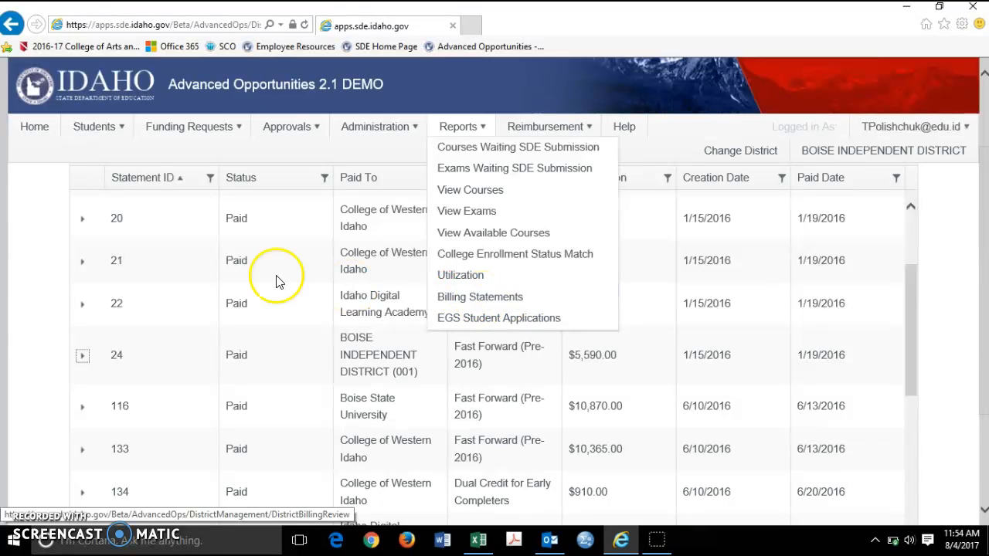
click(467, 131)
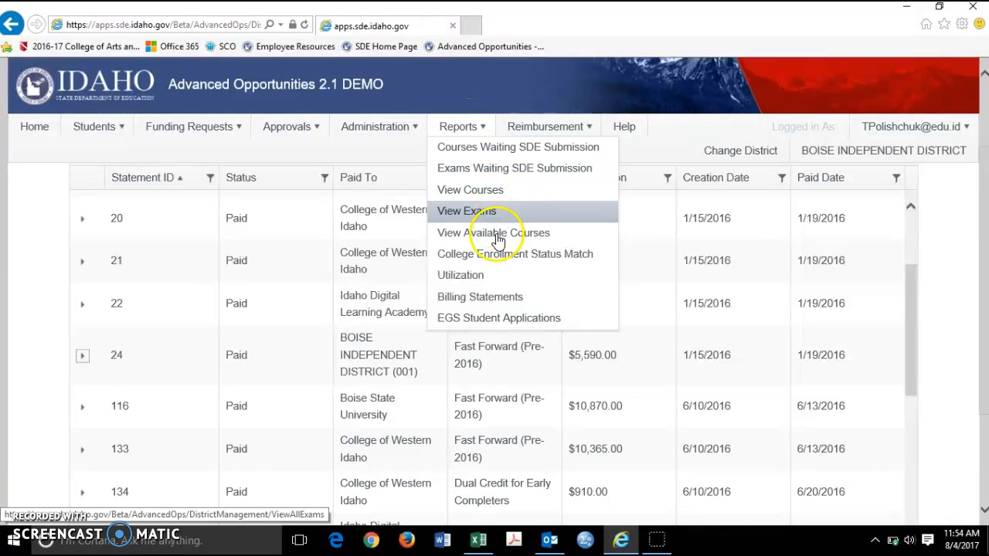
click(480, 289)
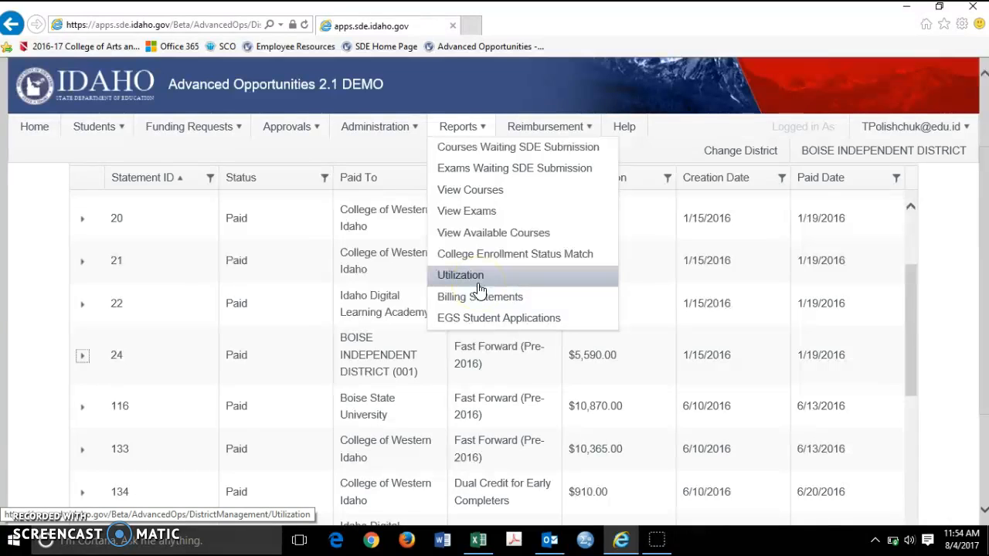
click(479, 284)
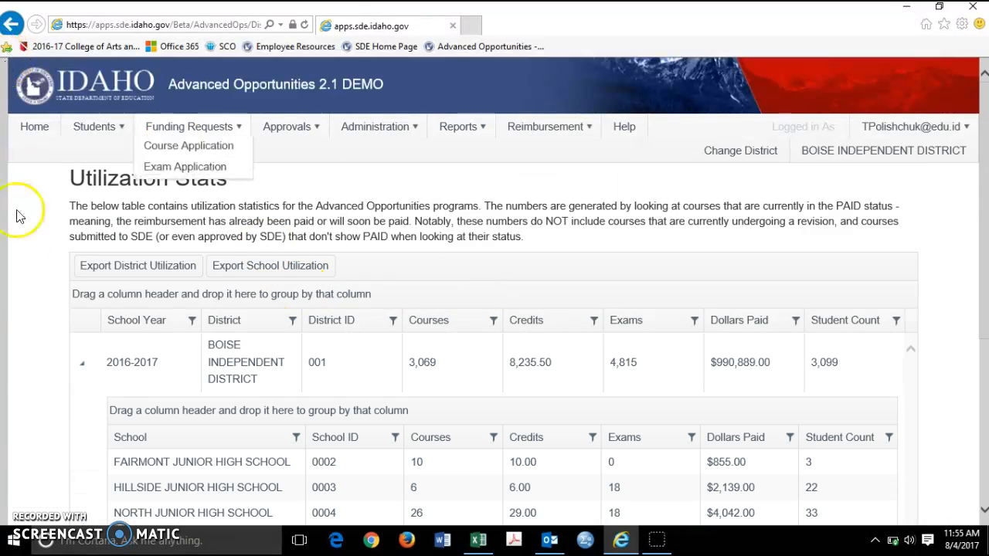
Step: Collapse the 2016-2017 school breakdown in the utilization statistics to show only the district totals per year
scroll(31, 370, down, 2)
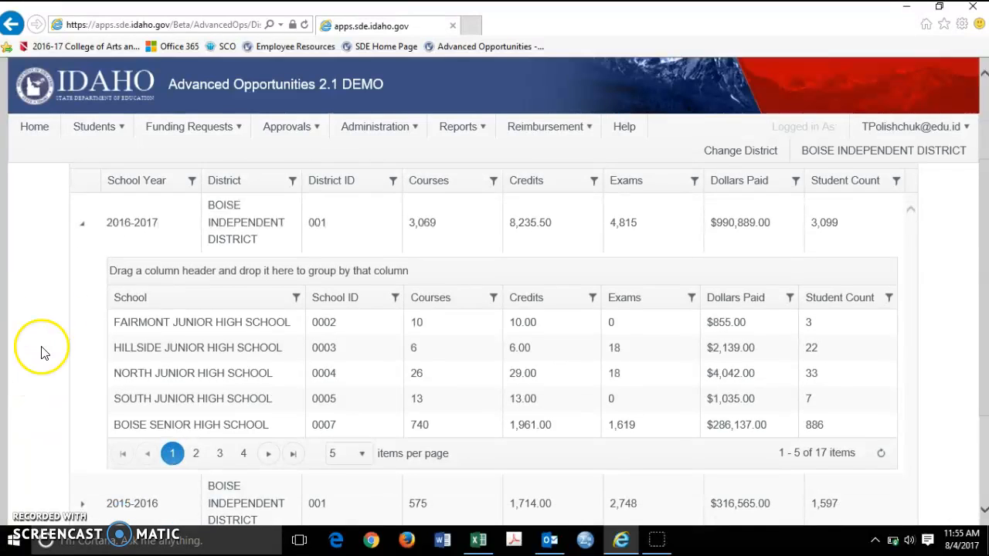
click(82, 223)
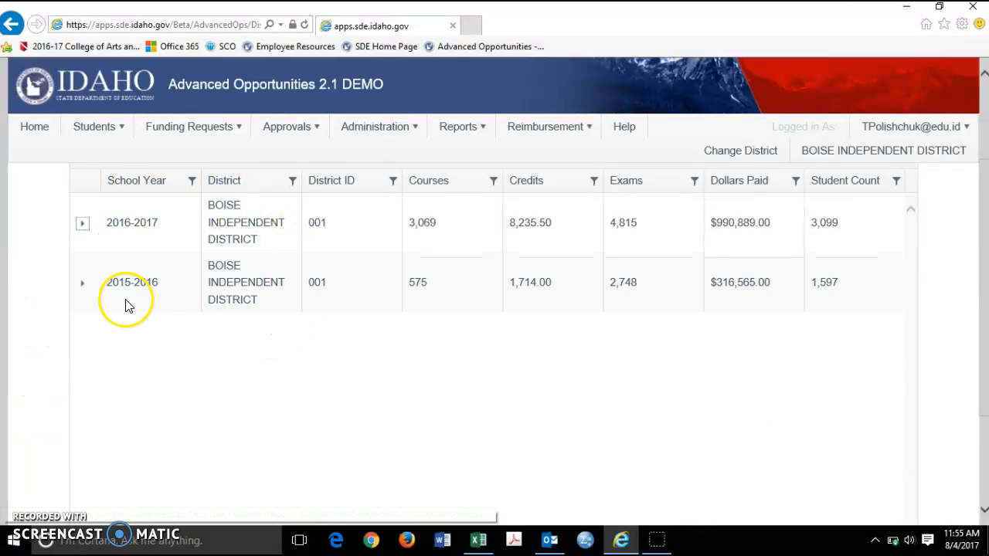
scroll(672, 343, up, 2)
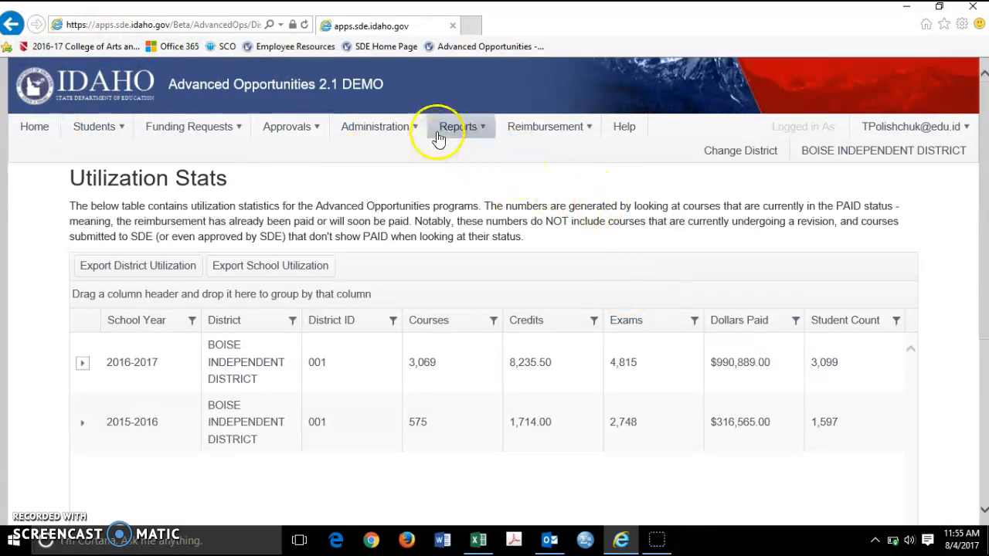
Step: Go to the home page, reopen Submit Courses Reimbursement, and review the export and submission options for the course list
mouse_move(408, 133)
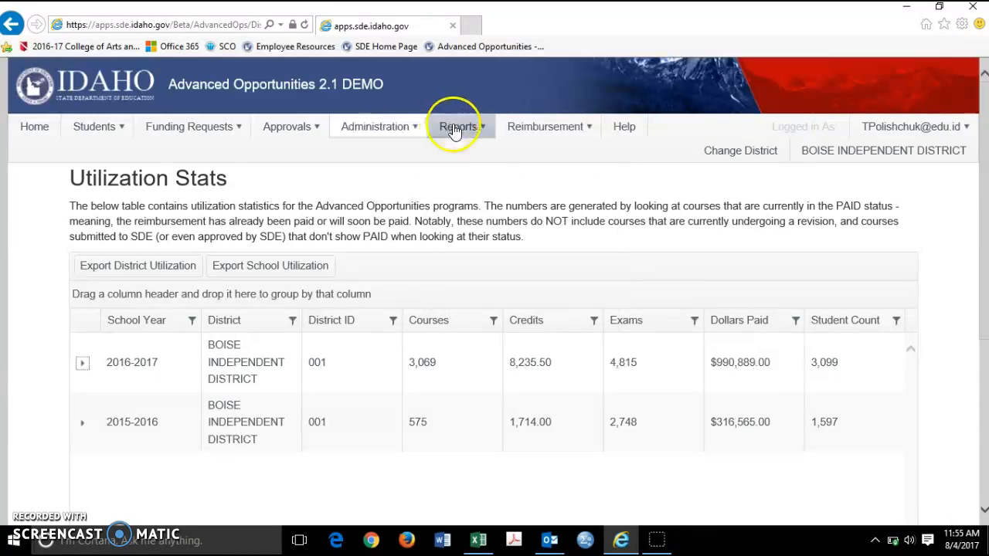
click(27, 129)
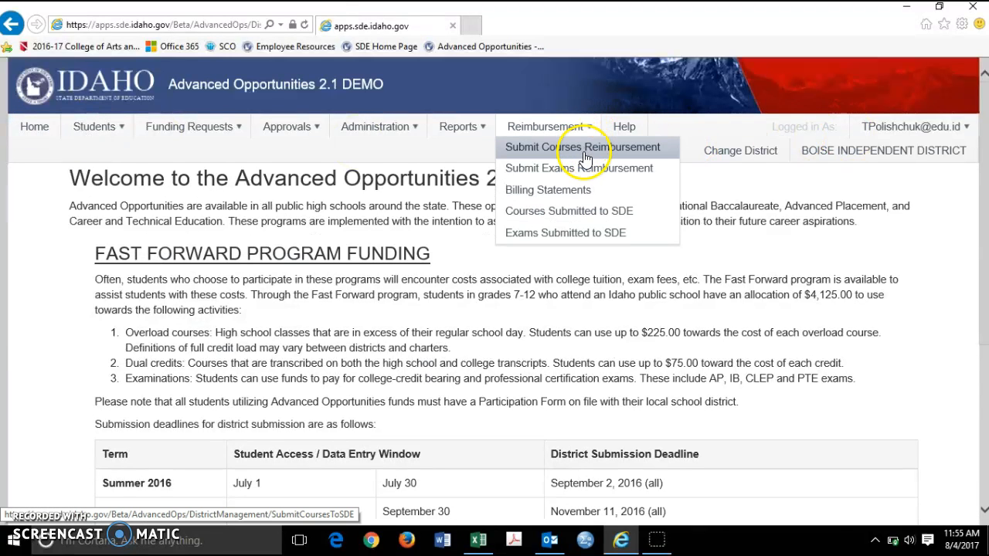
click(580, 146)
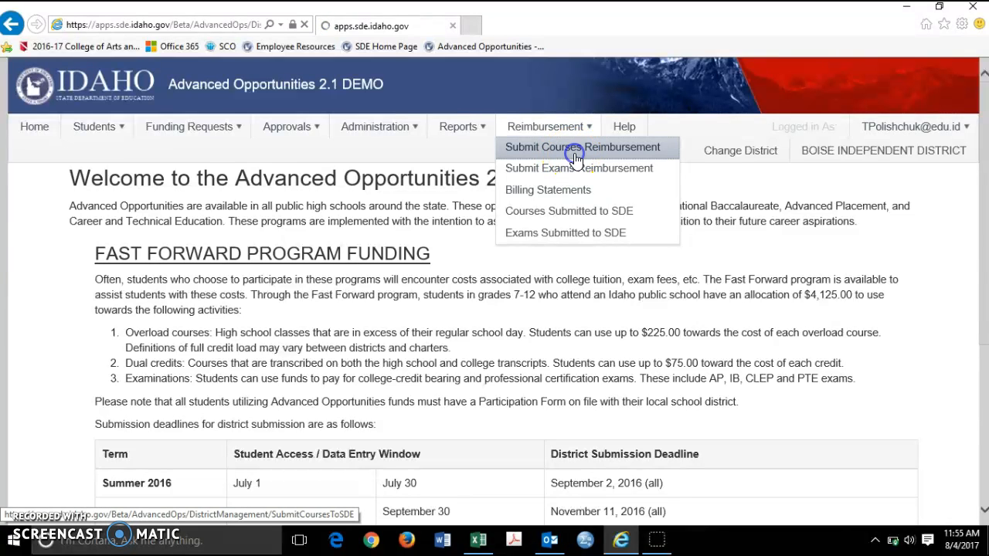
scroll(35, 355, down, 5)
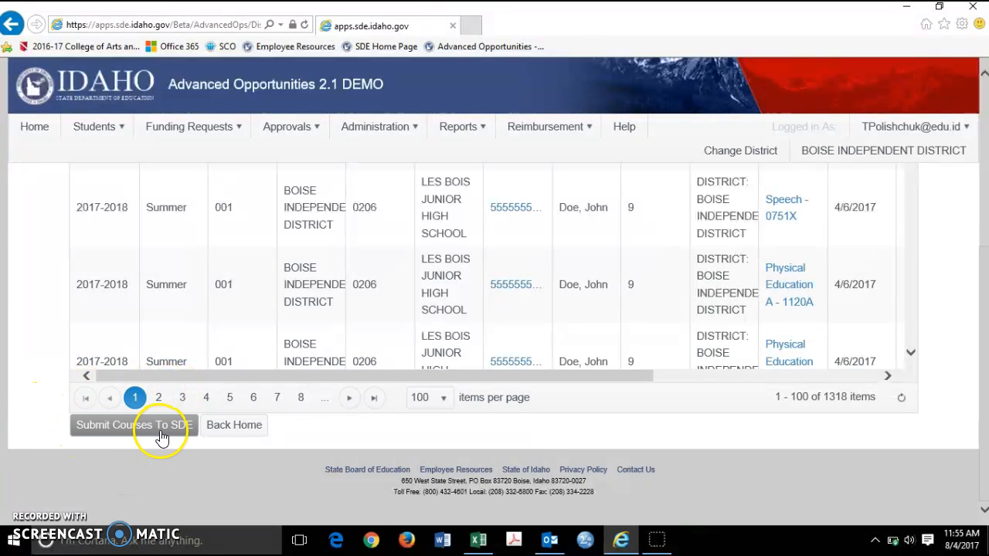
scroll(159, 444, up, 5)
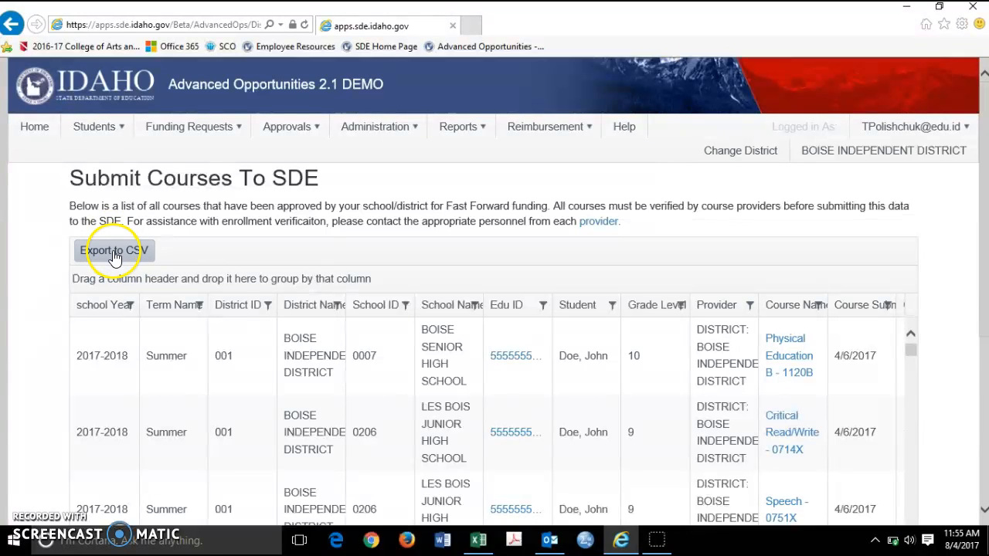
scroll(115, 257, down, 1)
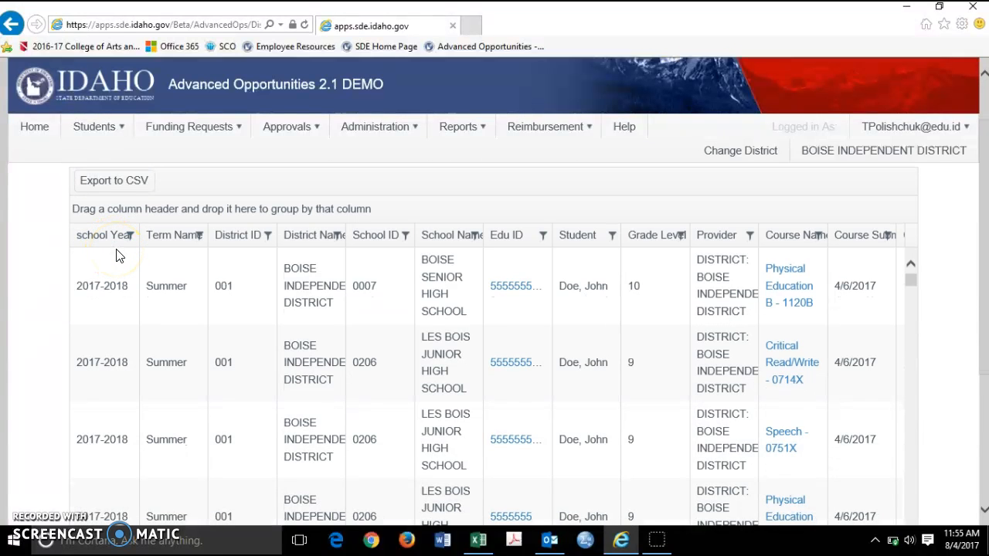